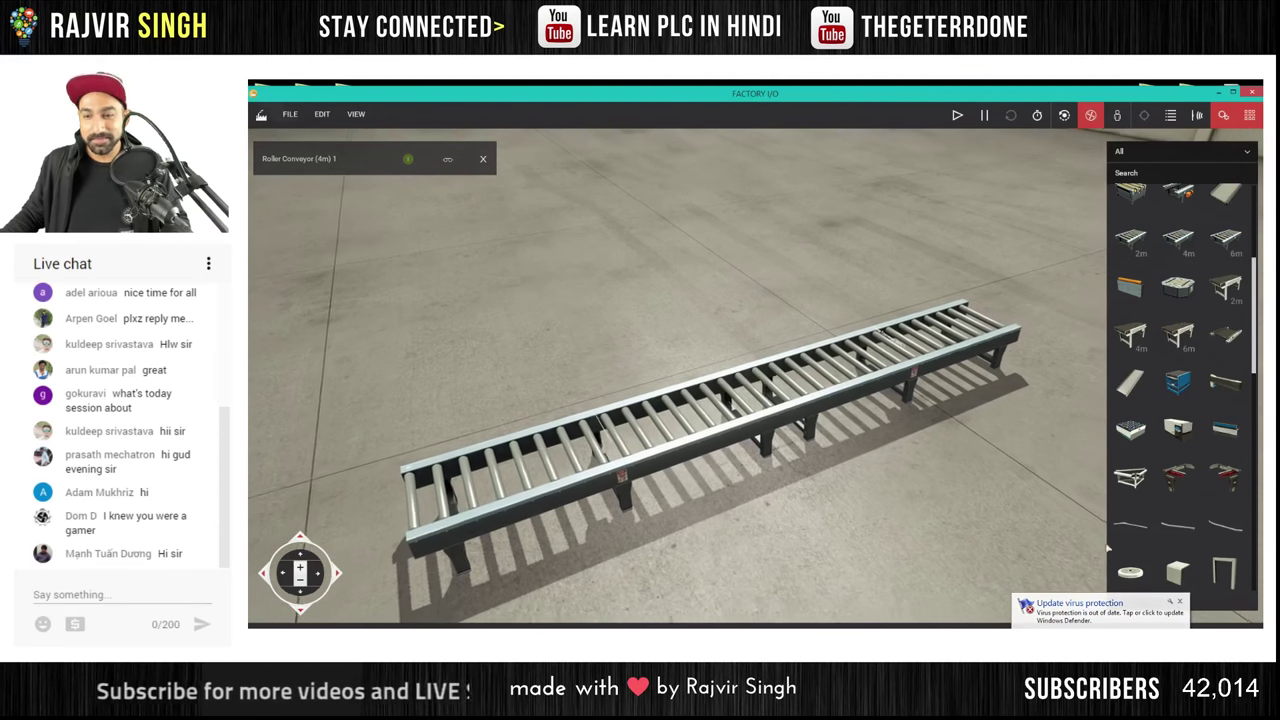
Clear the roller conveyors from the scene floor
click(1179, 604)
right_drag(732, 378, 764, 384)
scroll(760, 380, up, 1)
right_drag(741, 323, 770, 315)
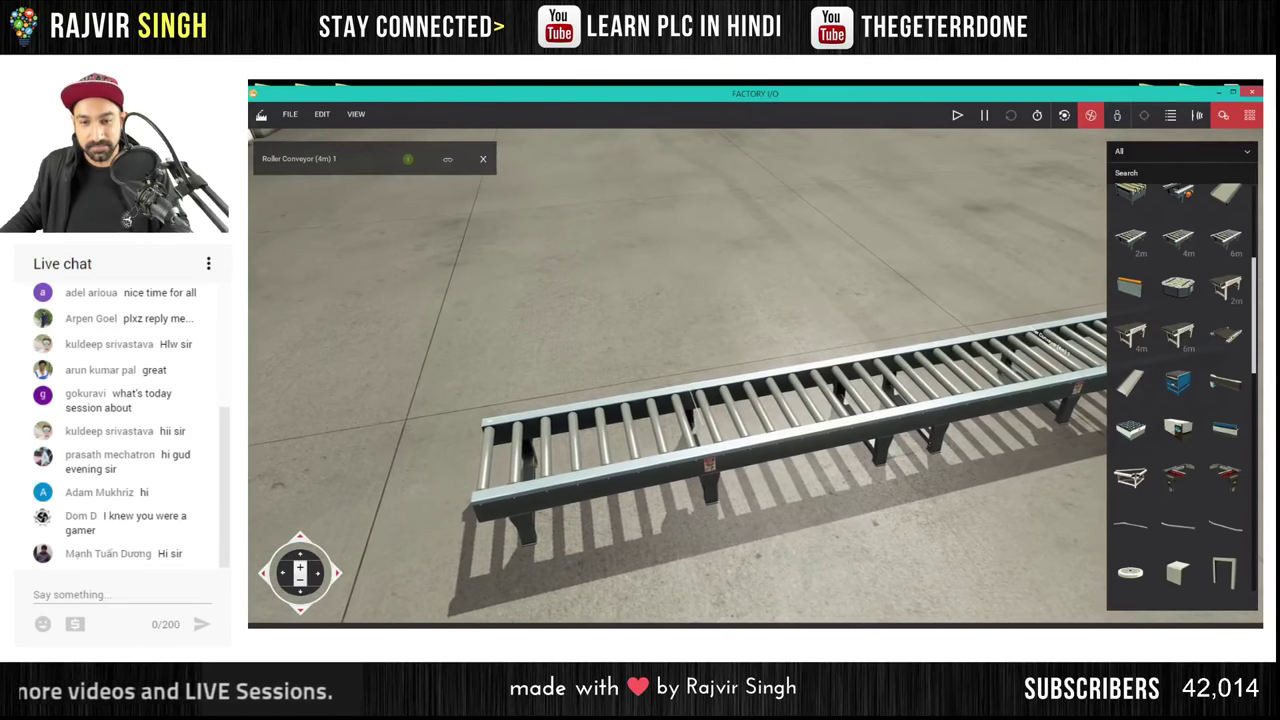
key(d)
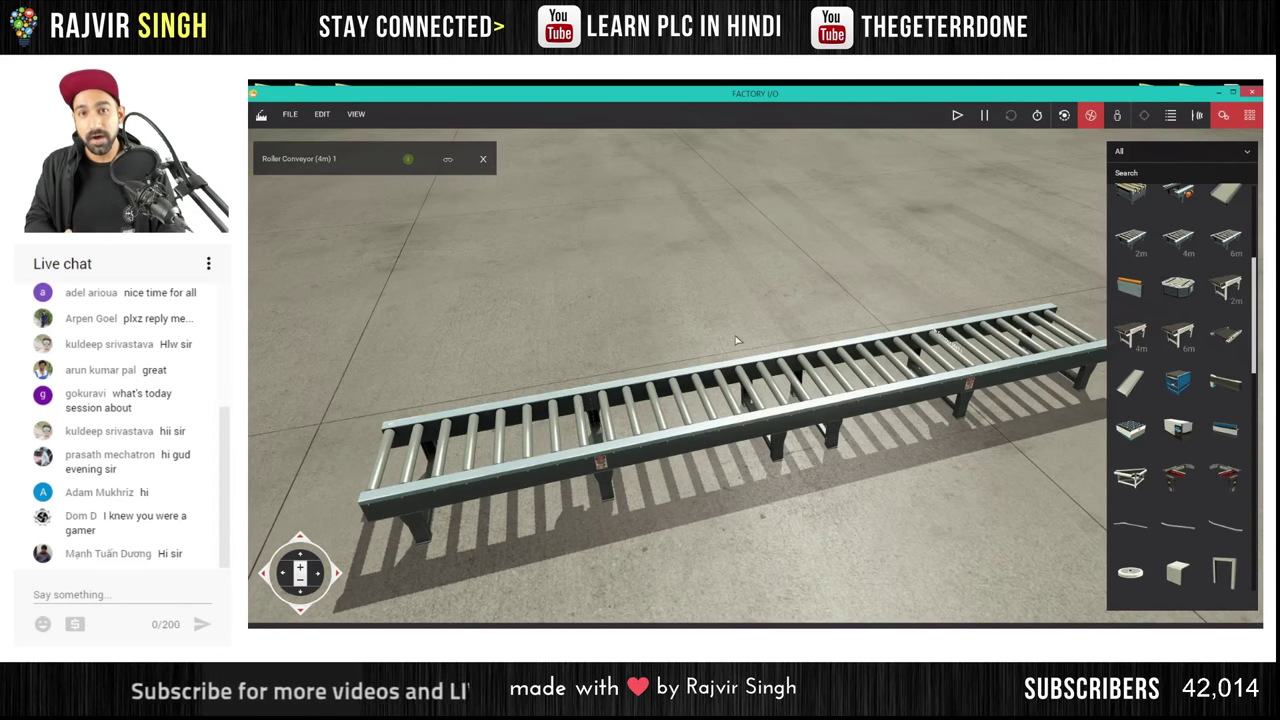
right_drag(737, 340, 758, 387)
scroll(758, 387, down, 2)
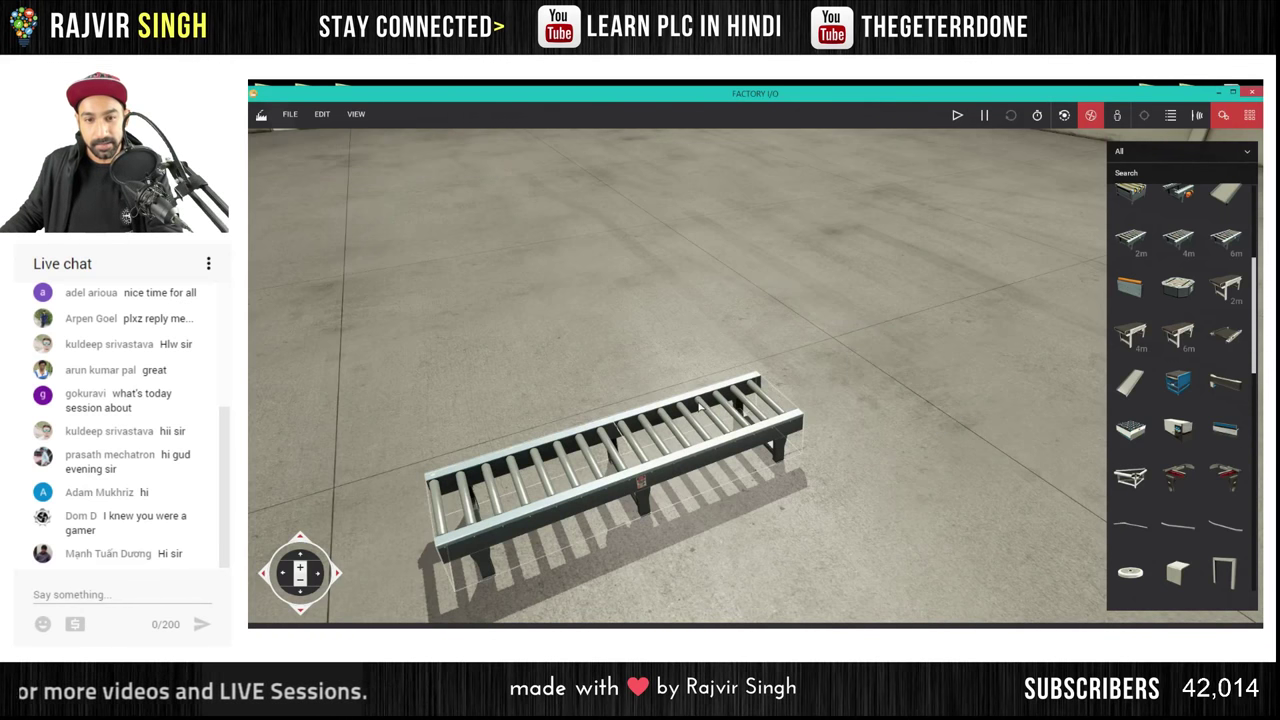
key(Delete)
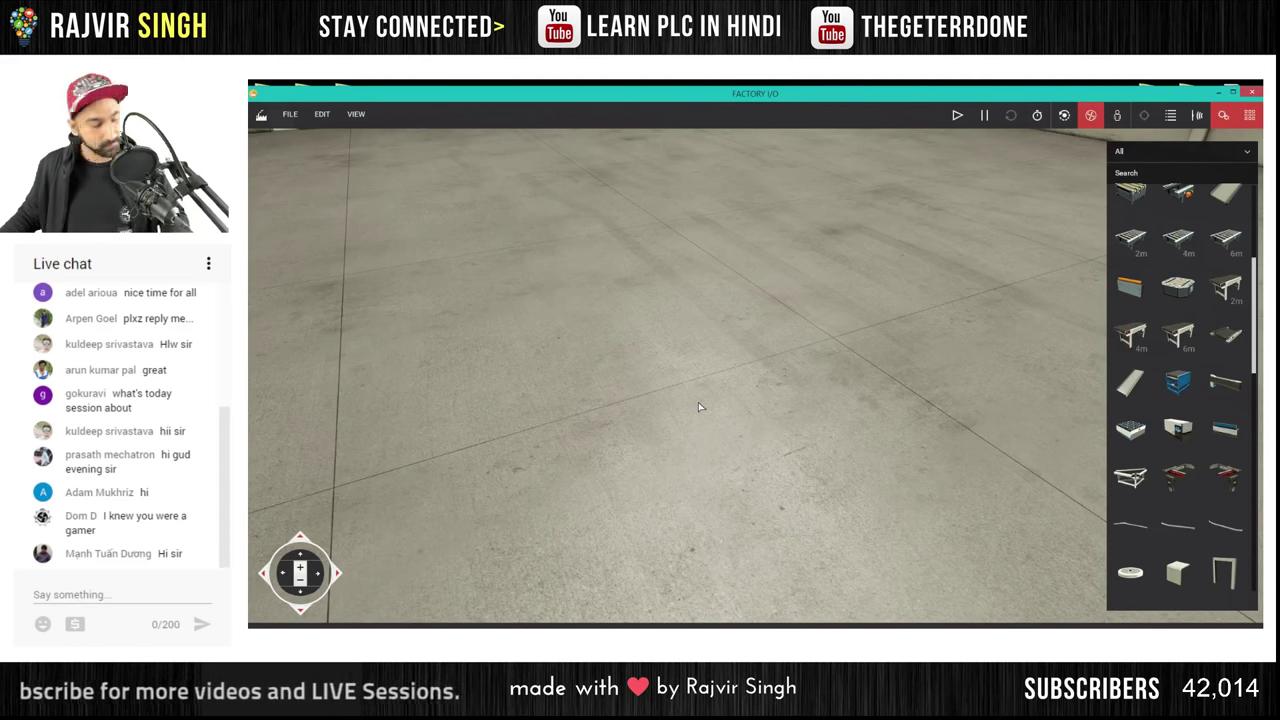
Place two 4 m belt conveyors side by side on the empty floor
drag(1178, 335, 757, 372)
drag(1178, 335, 764, 430)
right_drag(840, 483, 880, 483)
mouse_move(760, 359)
right_down()
mouse_move(720, 350)
mouse_move(820, 359)
mouse_move(760, 359)
right_up()
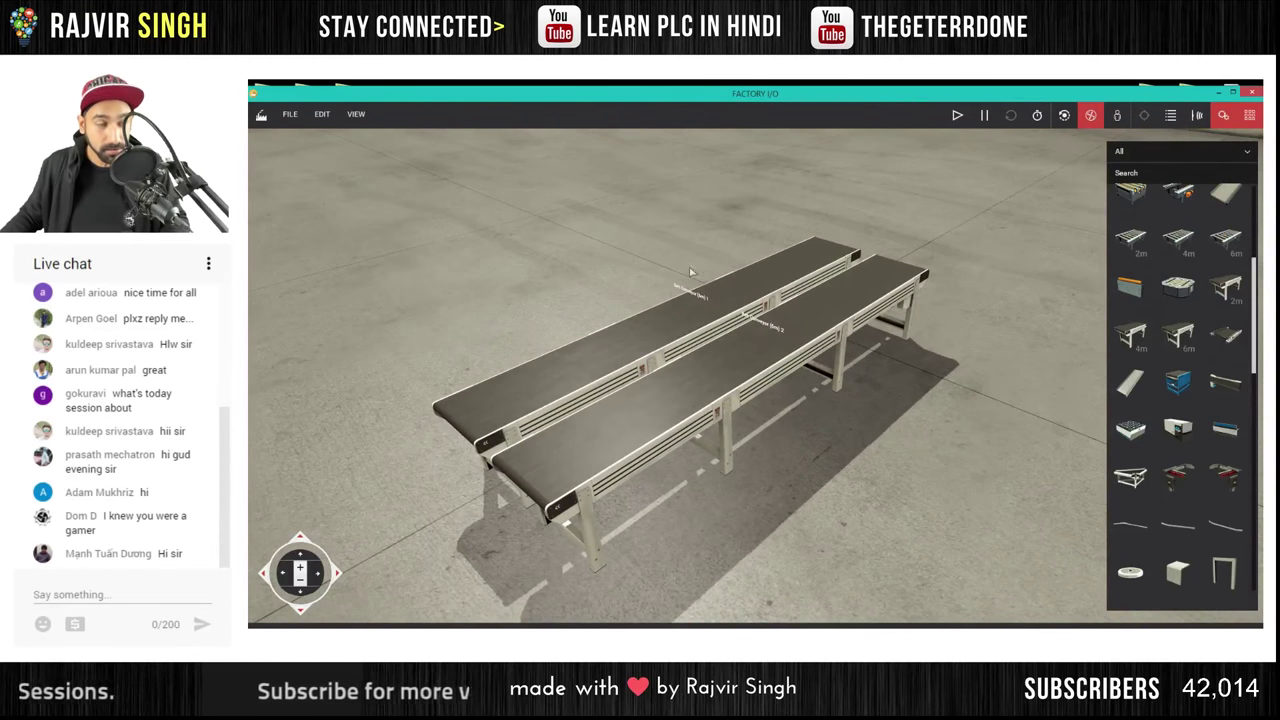
Open the ready-made Assembler scene, discarding the unsaved changes to the current scene
click(290, 114)
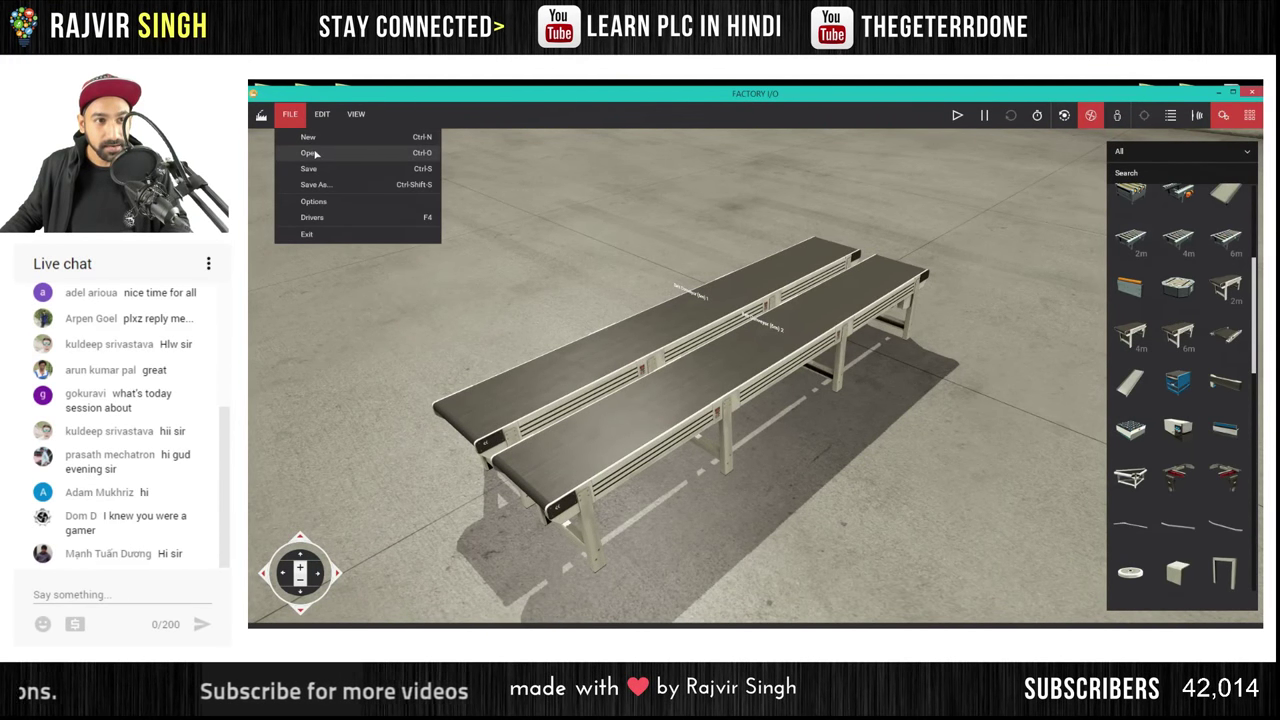
click(310, 153)
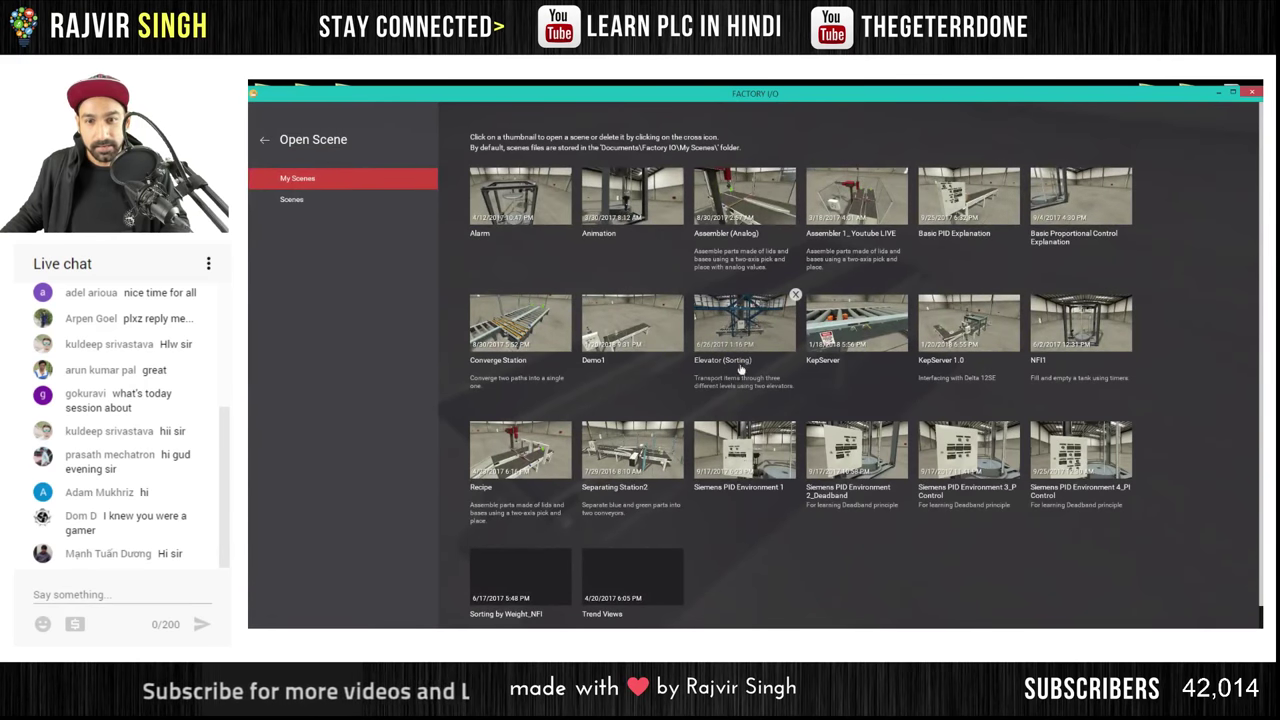
click(324, 205)
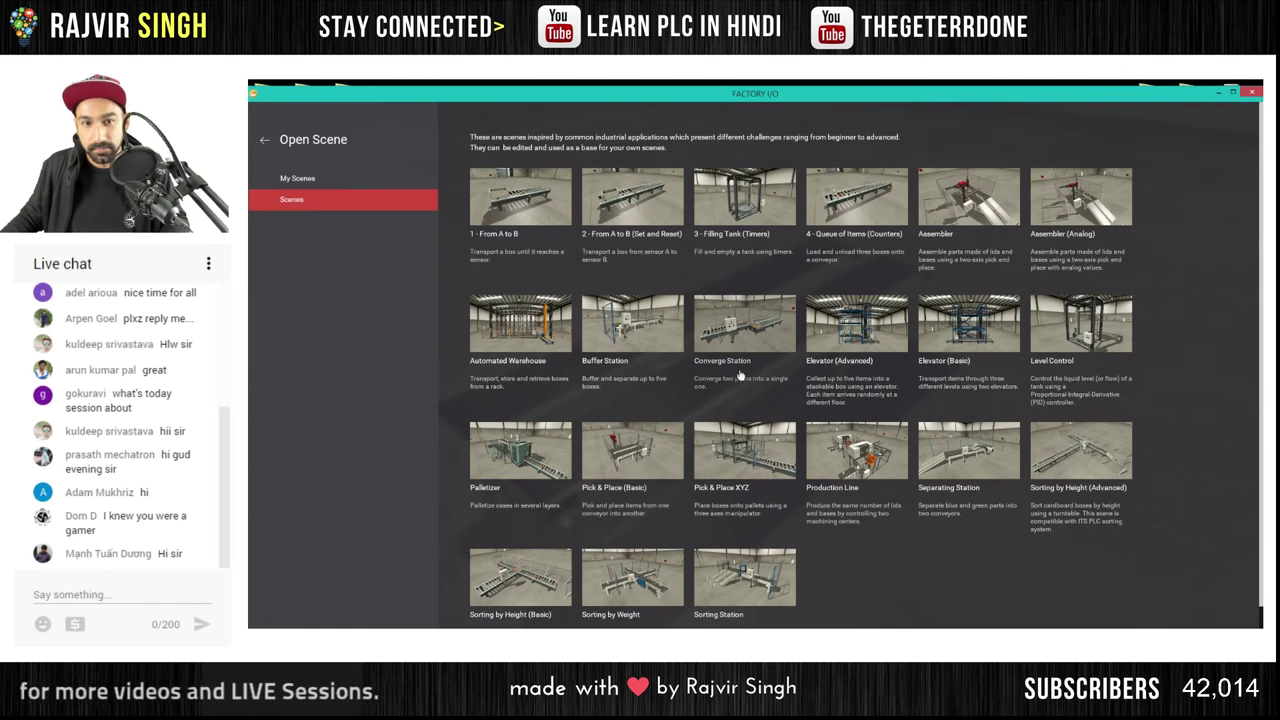
click(958, 205)
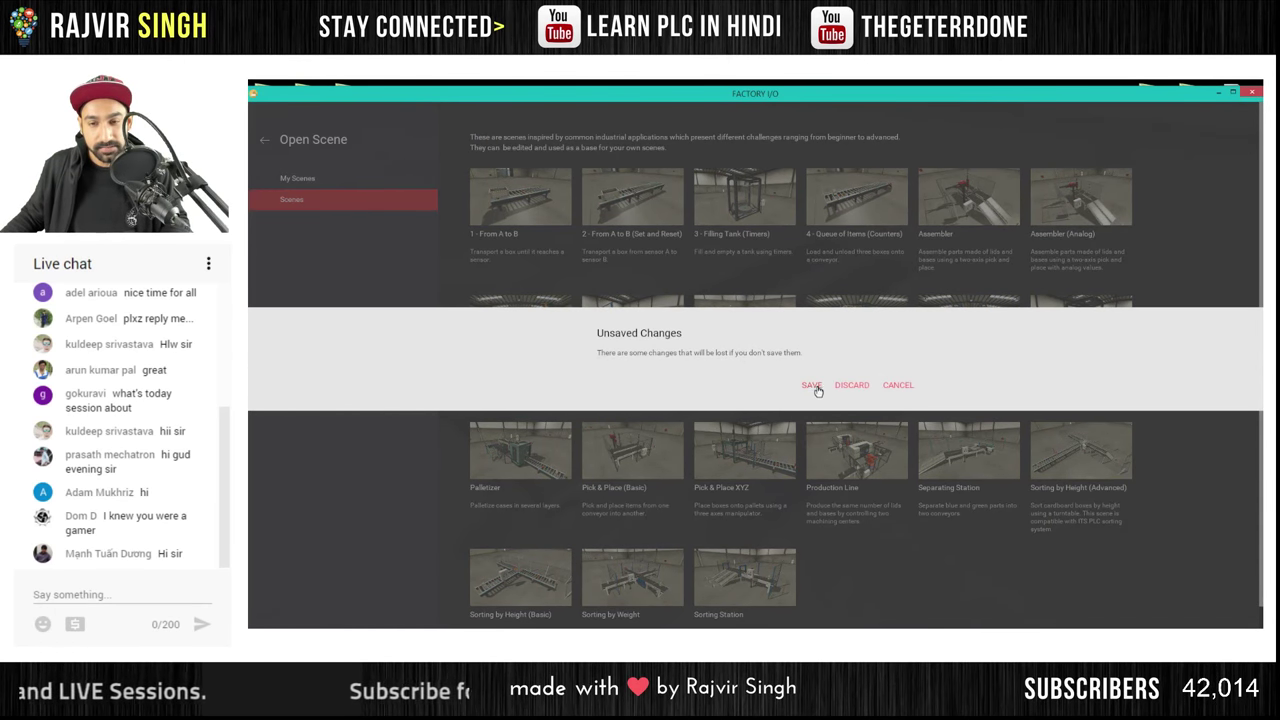
click(898, 386)
click(966, 212)
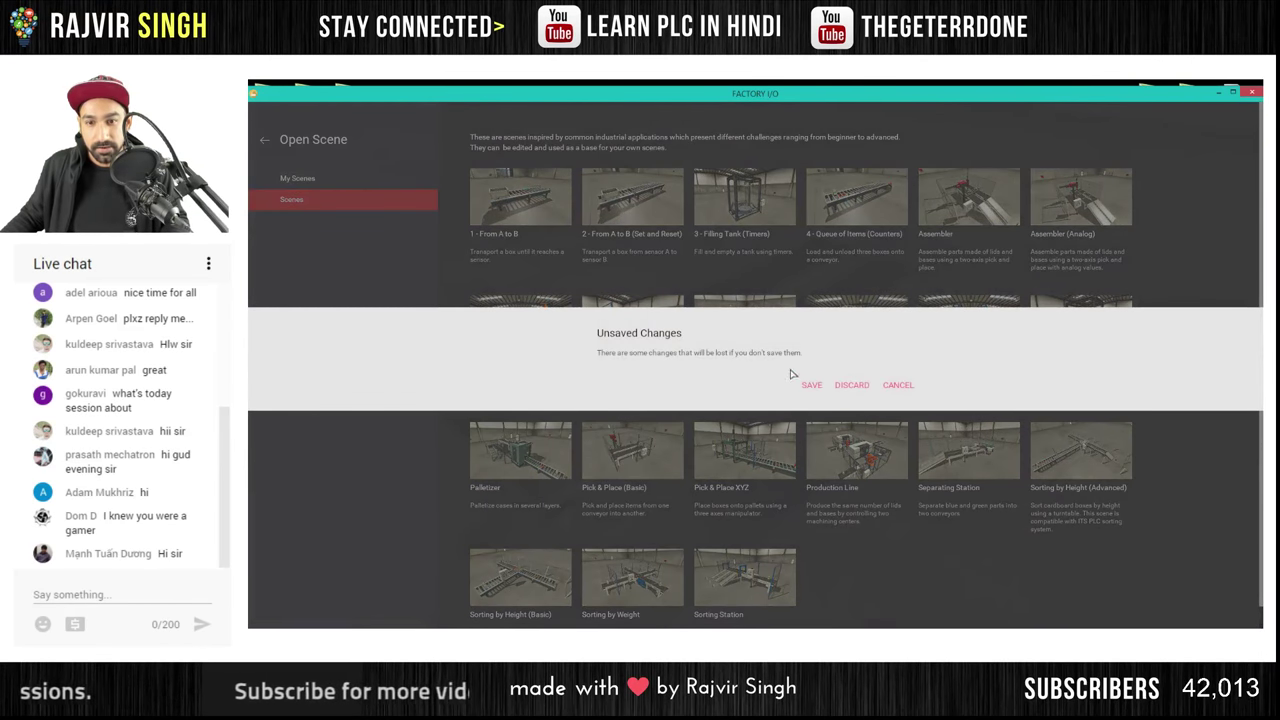
click(851, 385)
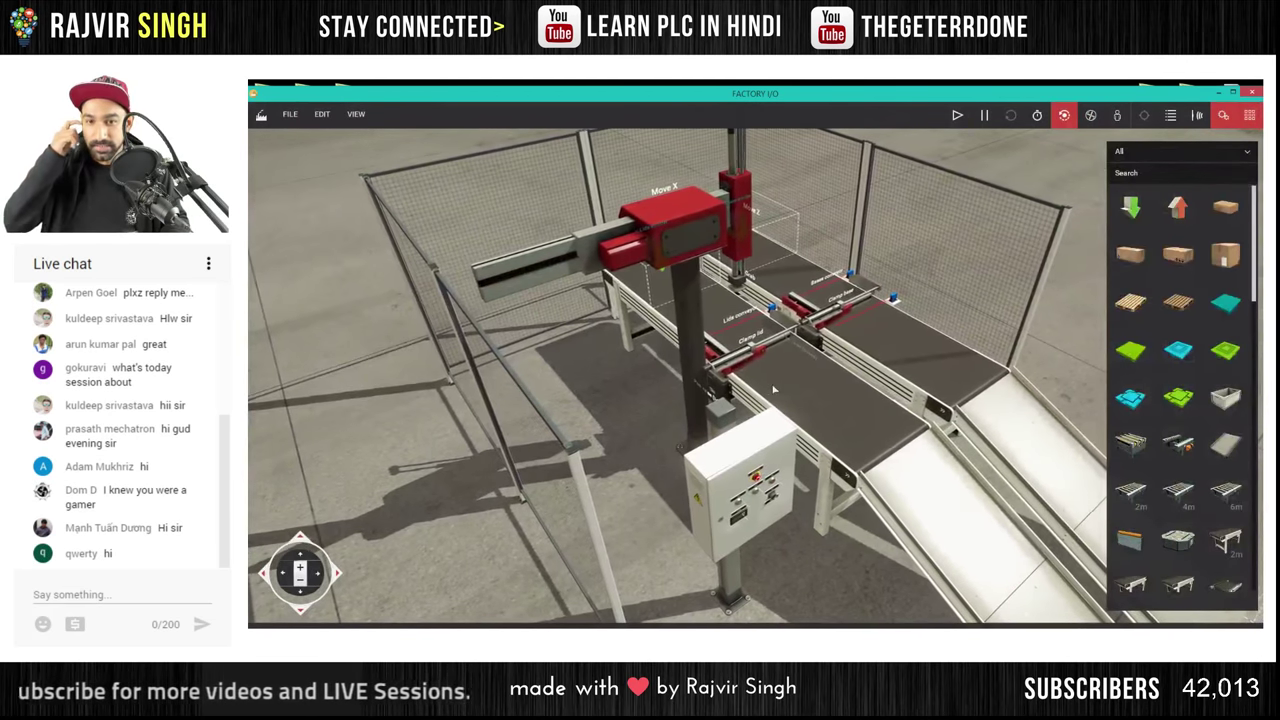
Switch to the fly camera and examine the assembler's pick-and-place arm, clamps, conveyors and emitters
right_drag(774, 390, 952, 333)
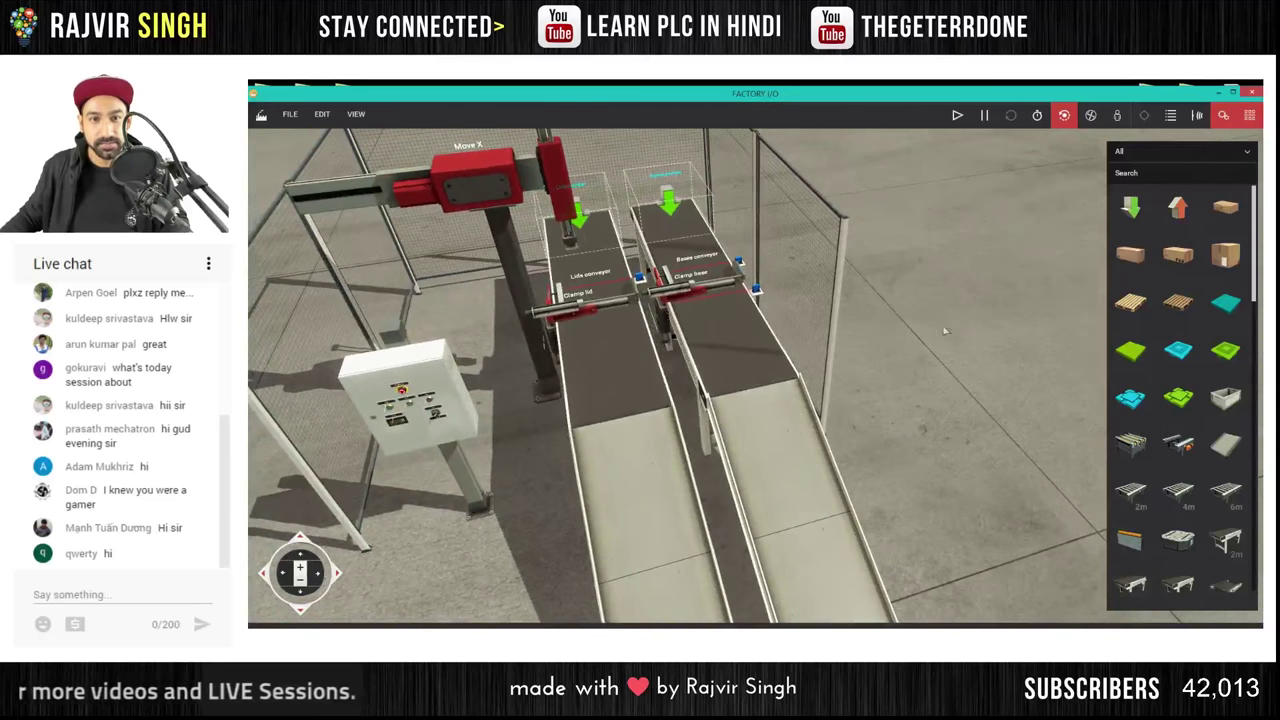
click(1090, 115)
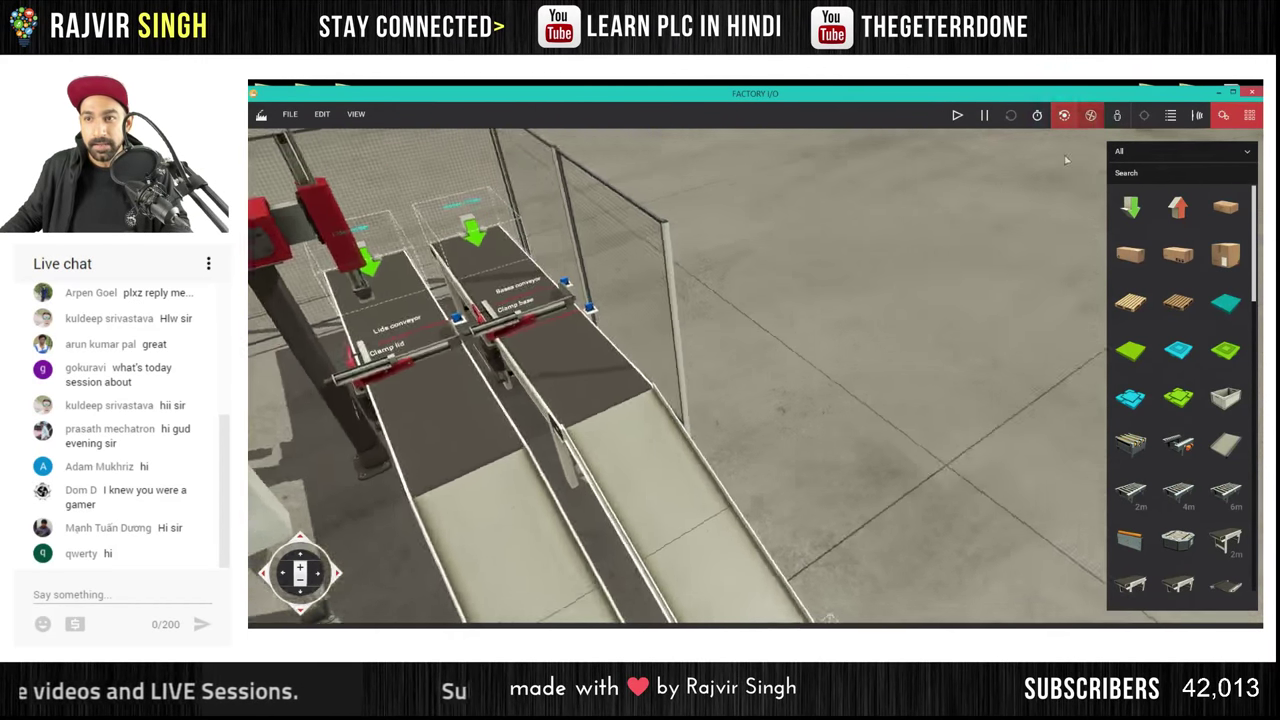
right_drag(743, 370, 738, 270)
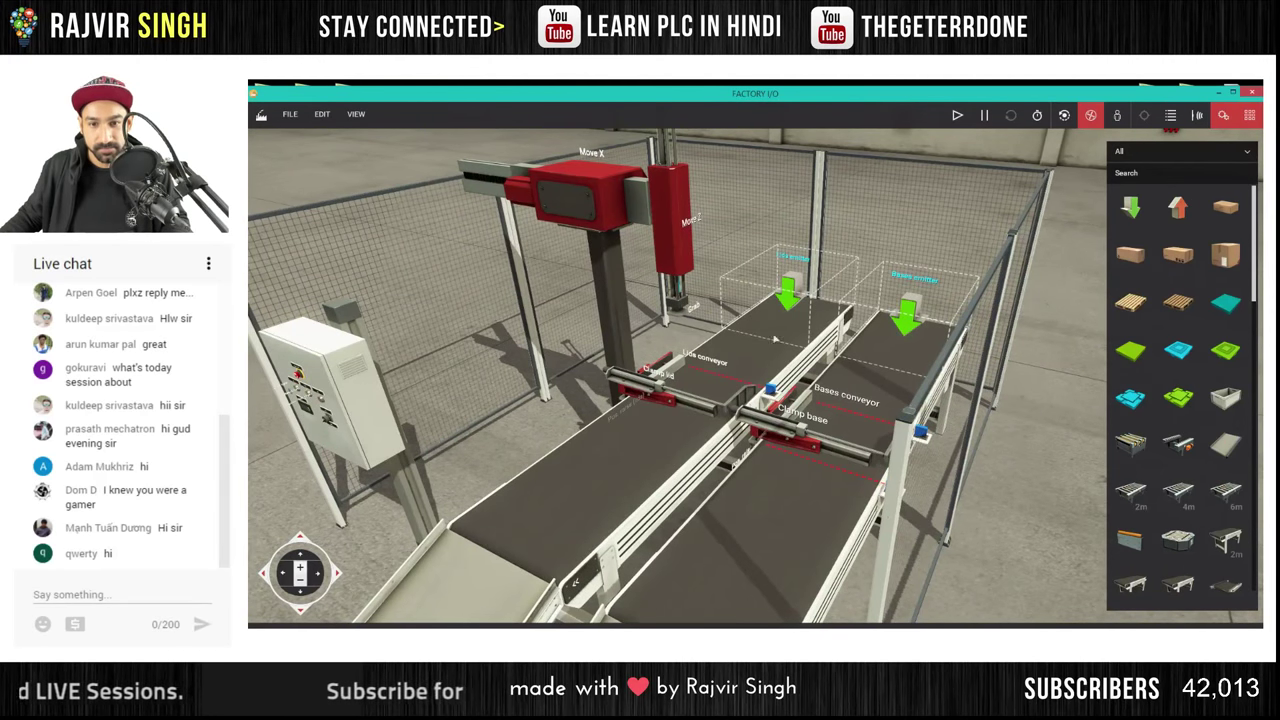
scroll(775, 340, down, 5)
right_drag(768, 320, 735, 352)
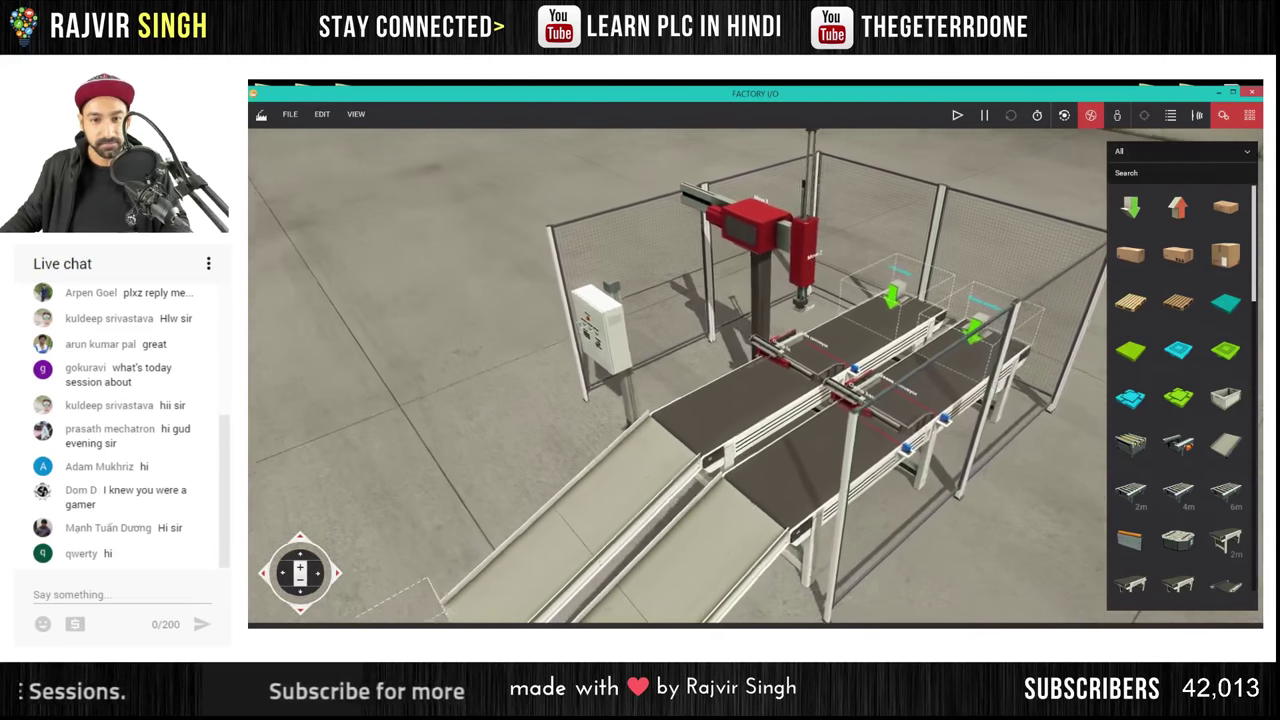
scroll(756, 404, up, 5)
scroll(756, 404, up, 5)
right_drag(734, 395, 825, 400)
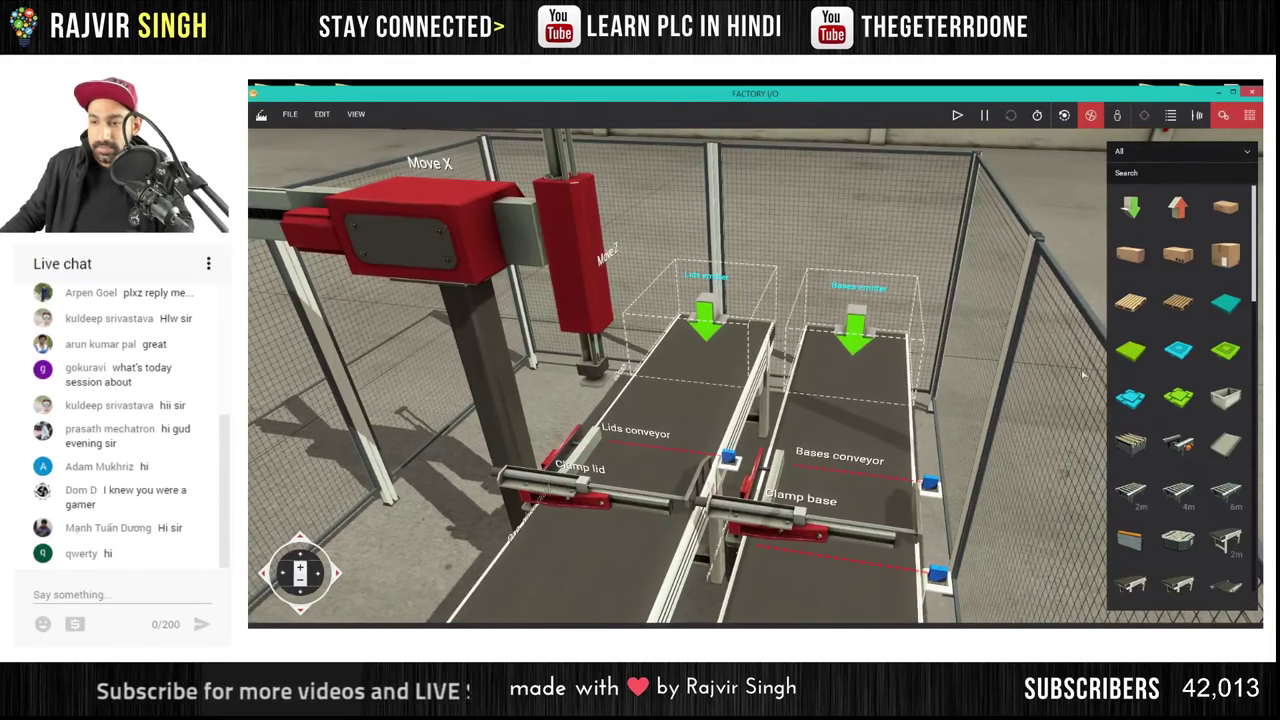
Find the Vision Sensor among the parts and place one on the floor just outside the safety fence
scroll(1181, 388, down, 10)
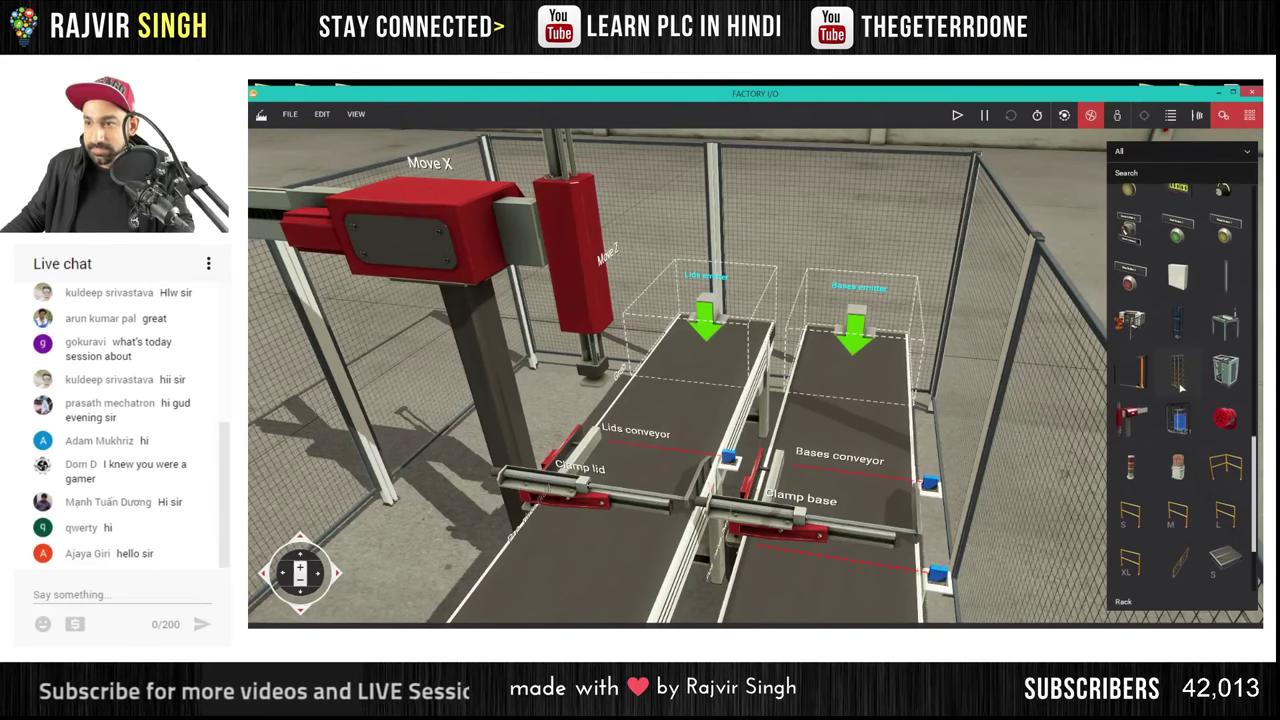
scroll(1180, 389, down, 3)
scroll(1177, 406, up, 6)
scroll(1177, 405, up, 4)
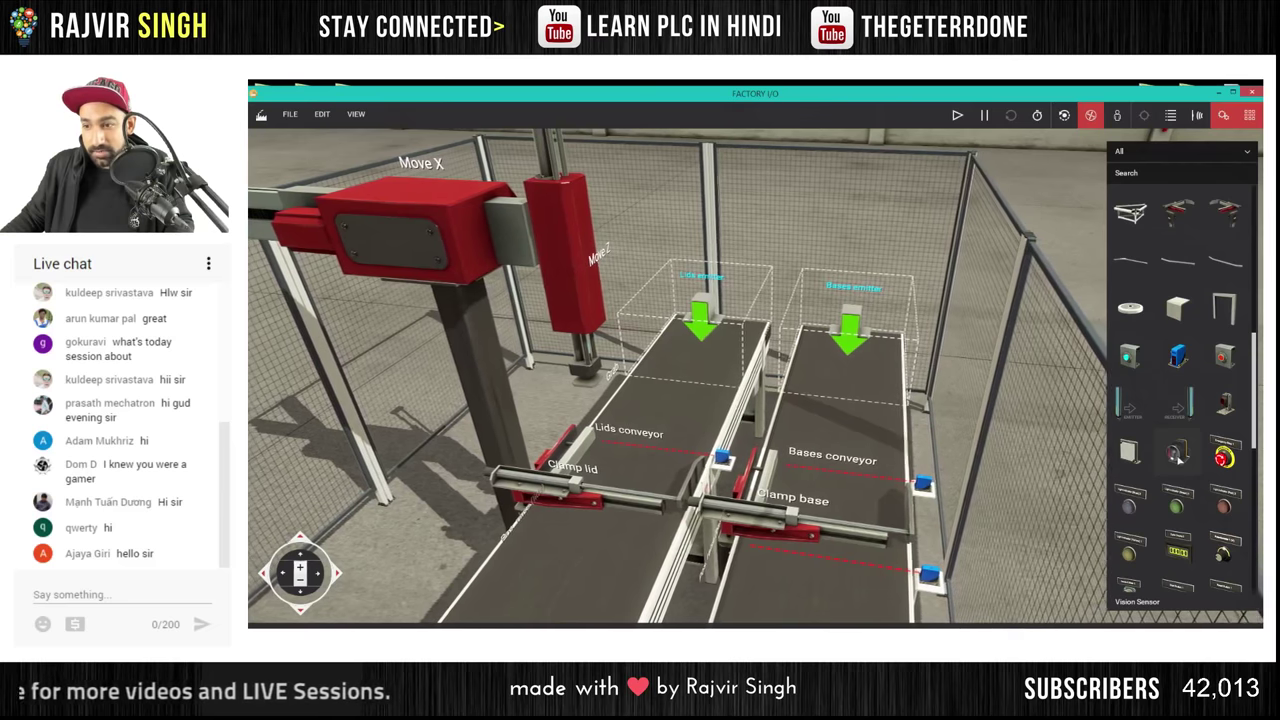
key(d)
key(s)
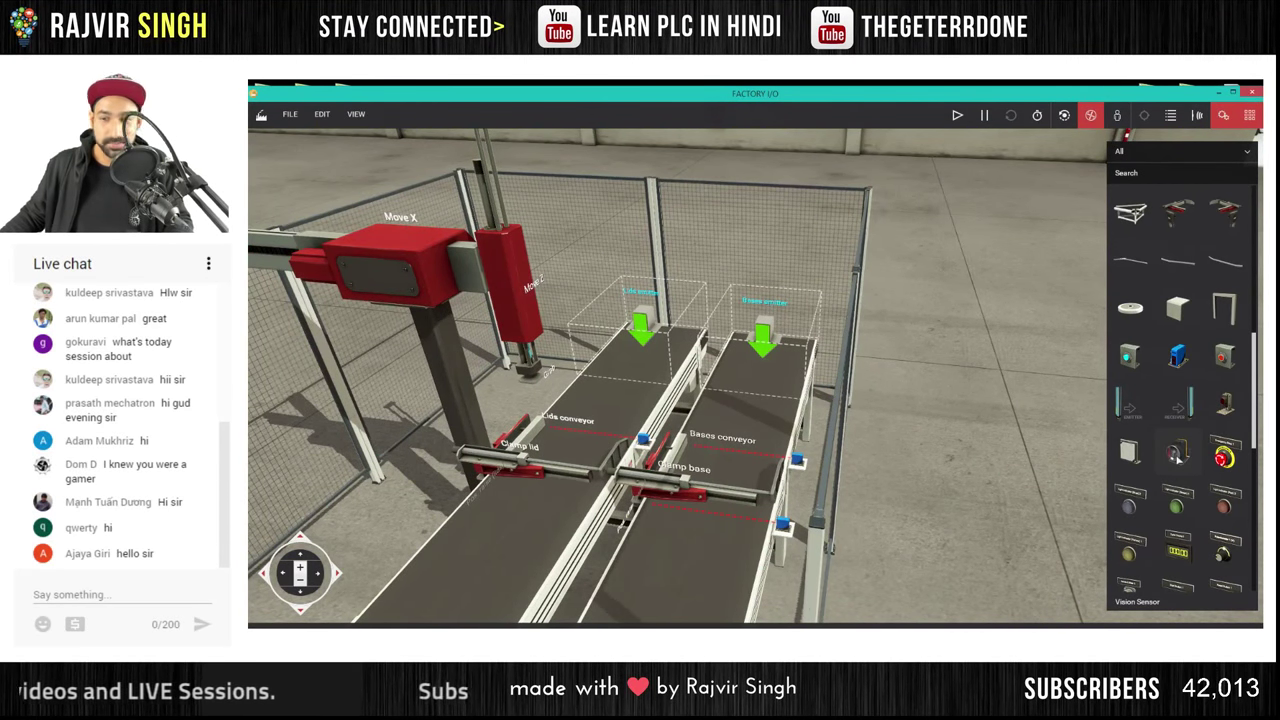
drag(1177, 455, 906, 537)
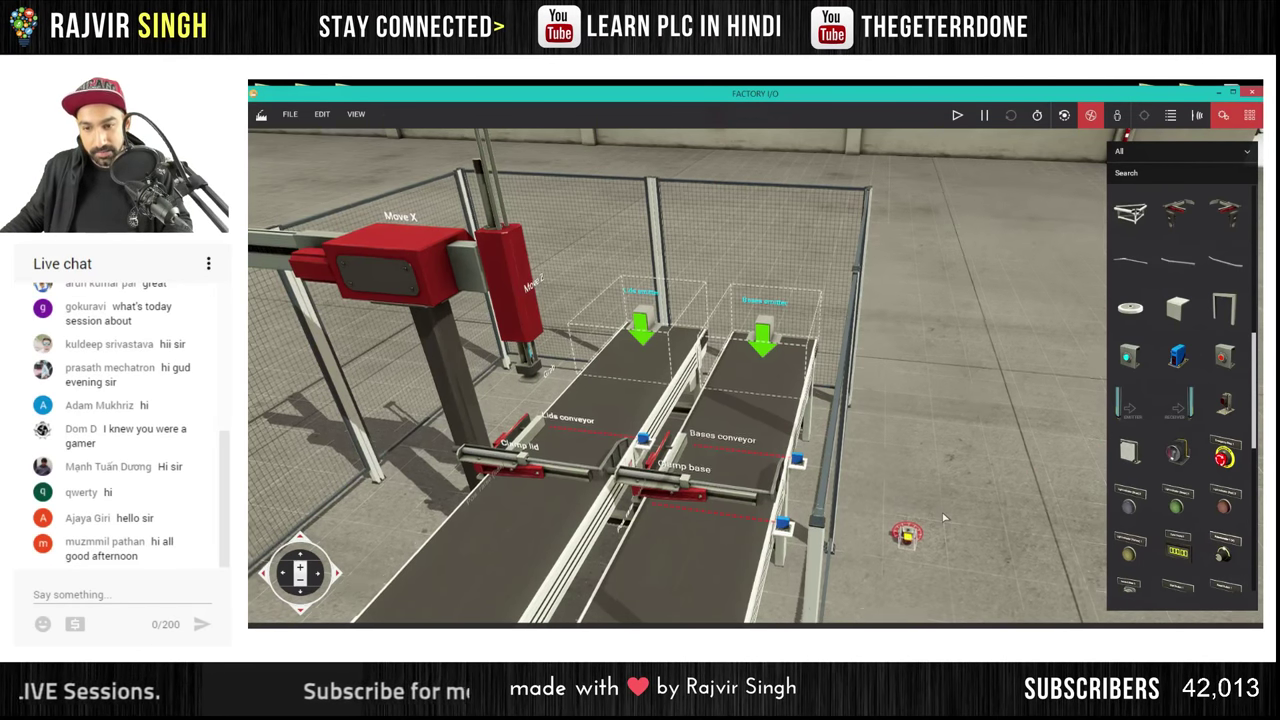
Raise the vision sensor off the floor beside the safety fence
scroll(946, 512, up, 3)
right_drag(946, 512, 697, 363)
scroll(914, 349, up, 3)
right_drag(914, 349, 736, 409)
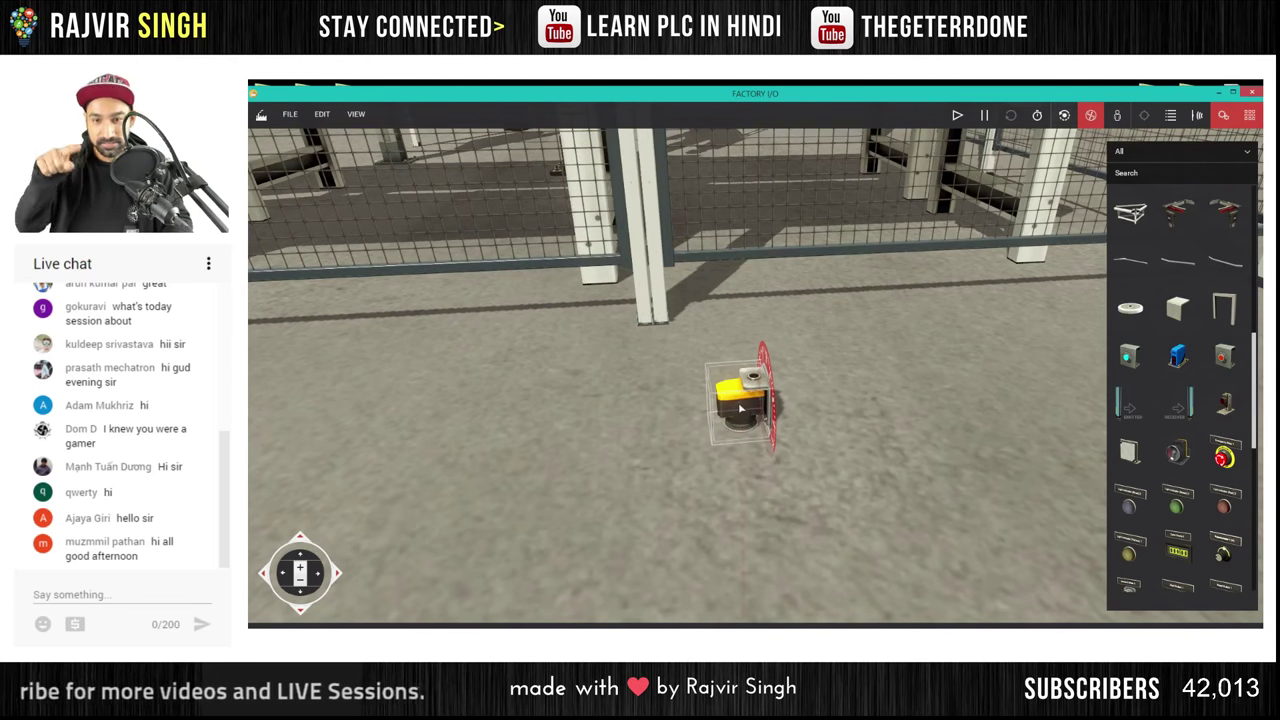
drag(740, 388, 747, 220)
scroll(746, 338, down, 3)
drag(746, 345, 740, 228)
mouse_move(745, 283)
mouse_down()
mouse_move(746, 312)
mouse_move(749, 263)
mouse_move(749, 274)
mouse_up()
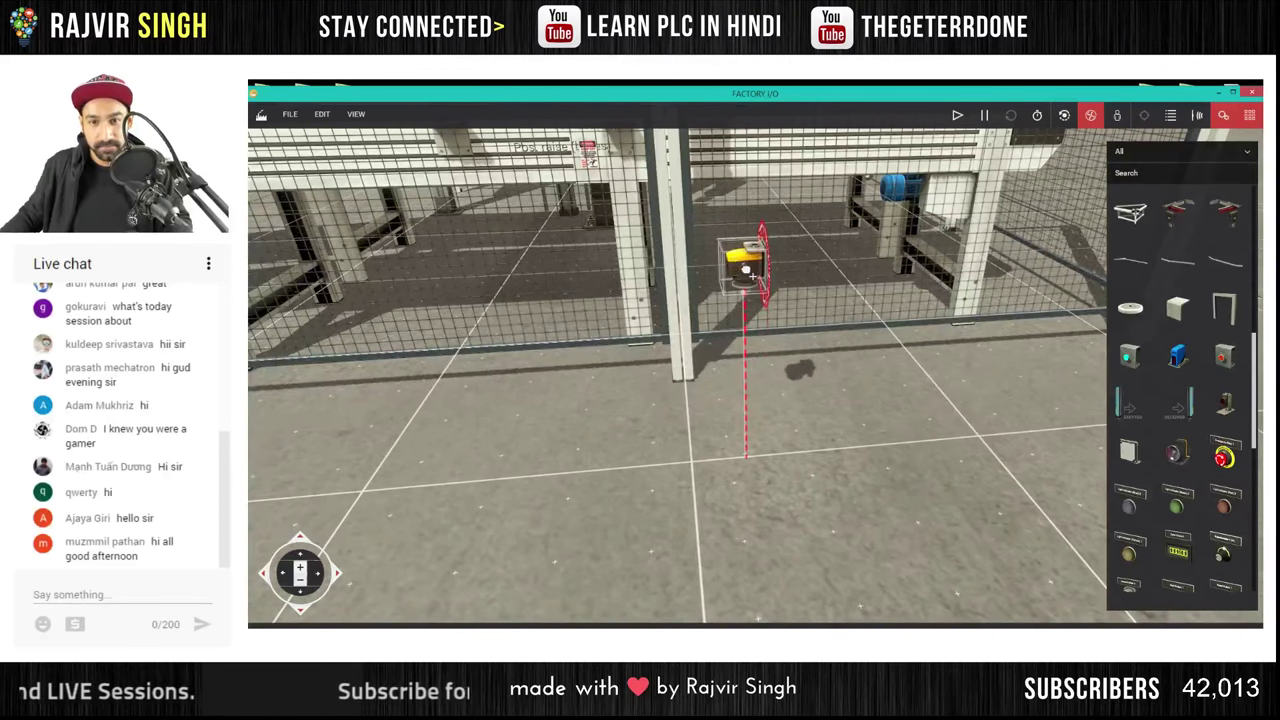
drag(750, 407, 757, 314)
Lift the vision sensor further until it hangs well above the height of the conveyors
right_drag(757, 314, 836, 330)
drag(836, 325, 795, 260)
scroll(795, 260, down, 5)
right_drag(795, 260, 880, 295)
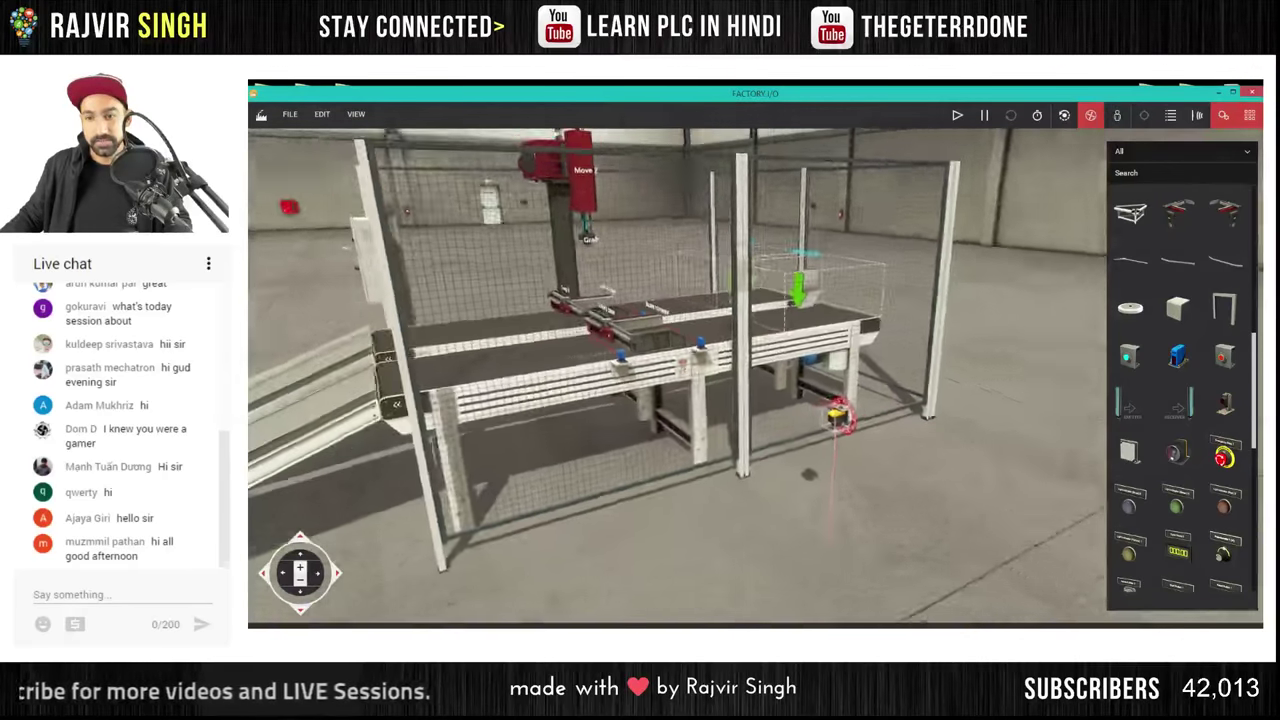
right_drag(837, 415, 990, 408)
drag(760, 408, 706, 232)
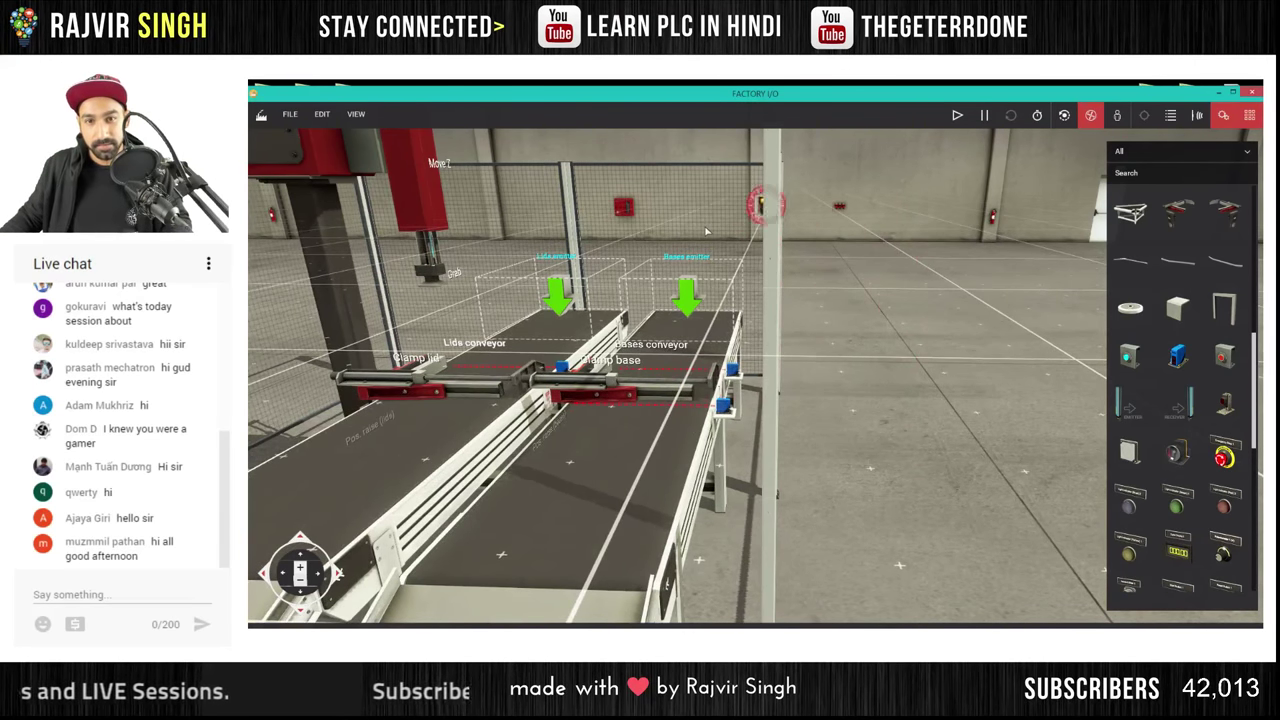
click(794, 289)
Move the vision sensor inside the fence to hang near the lids and bases emitters
right_drag(794, 289, 735, 195)
scroll(728, 371, up, 4)
drag(753, 230, 683, 242)
right_drag(691, 432, 646, 500)
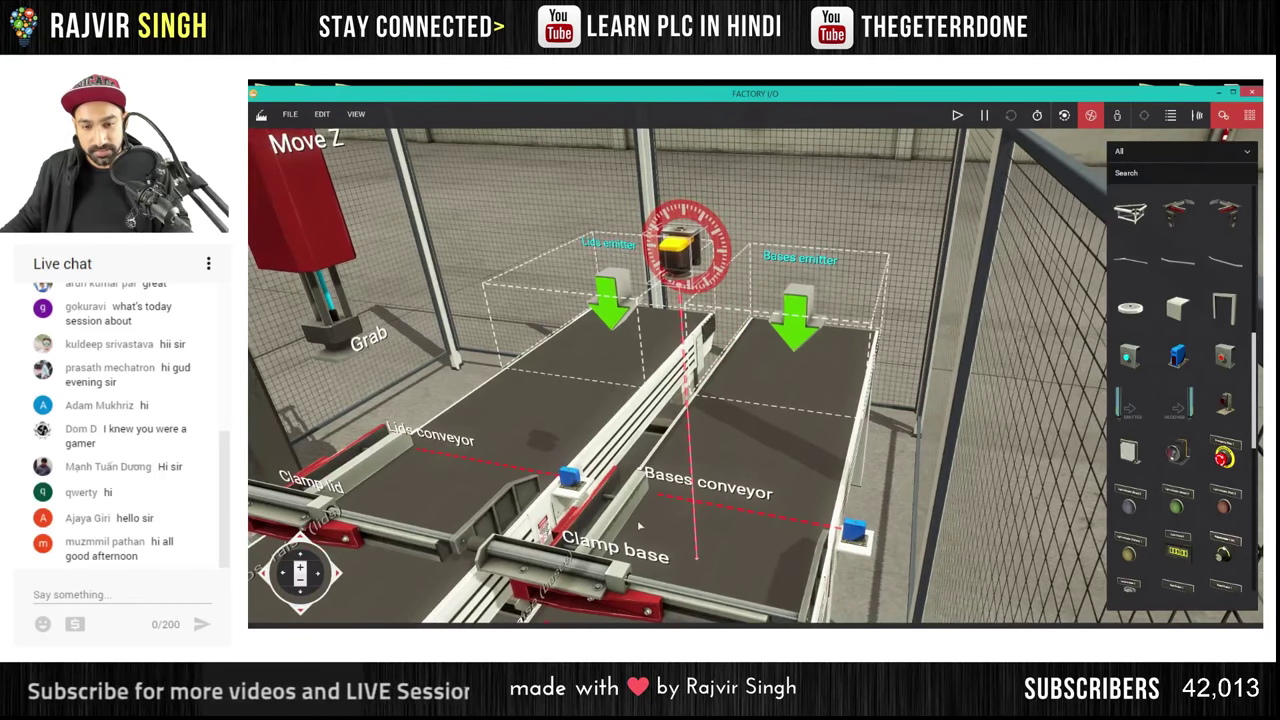
Pin the Bases emitter and Bases conveyor tags for monitoring, with the simulation running
right_drag(738, 530, 864, 281)
click(880, 248)
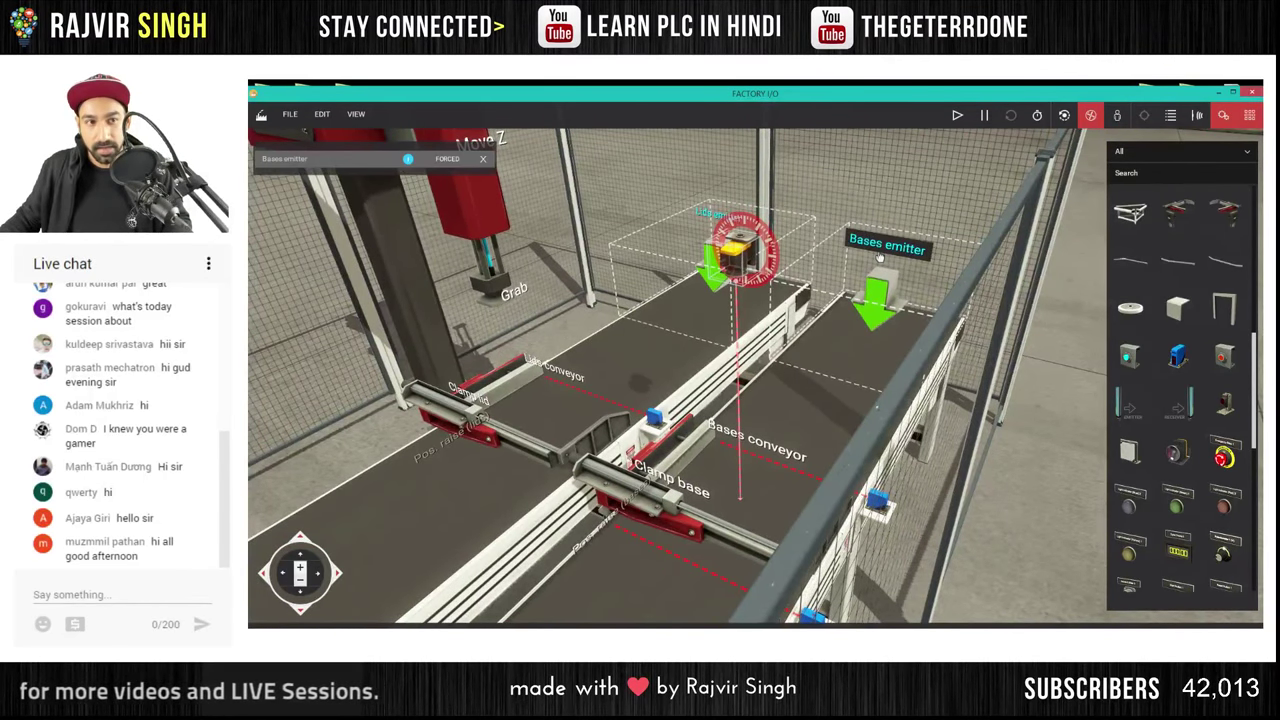
click(958, 115)
right_drag(742, 290, 680, 329)
click(815, 398)
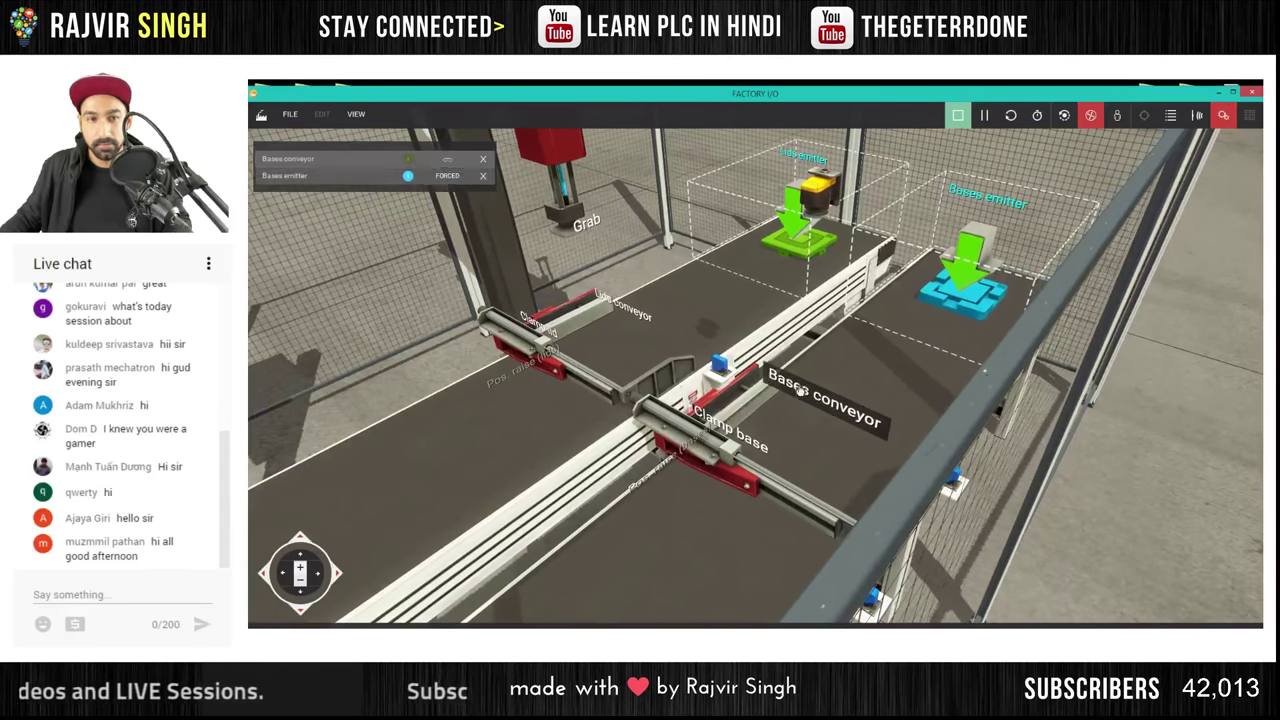
Force the Bases conveyor on to advance the bases, and pull the green base off the belt
click(444, 176)
click(409, 161)
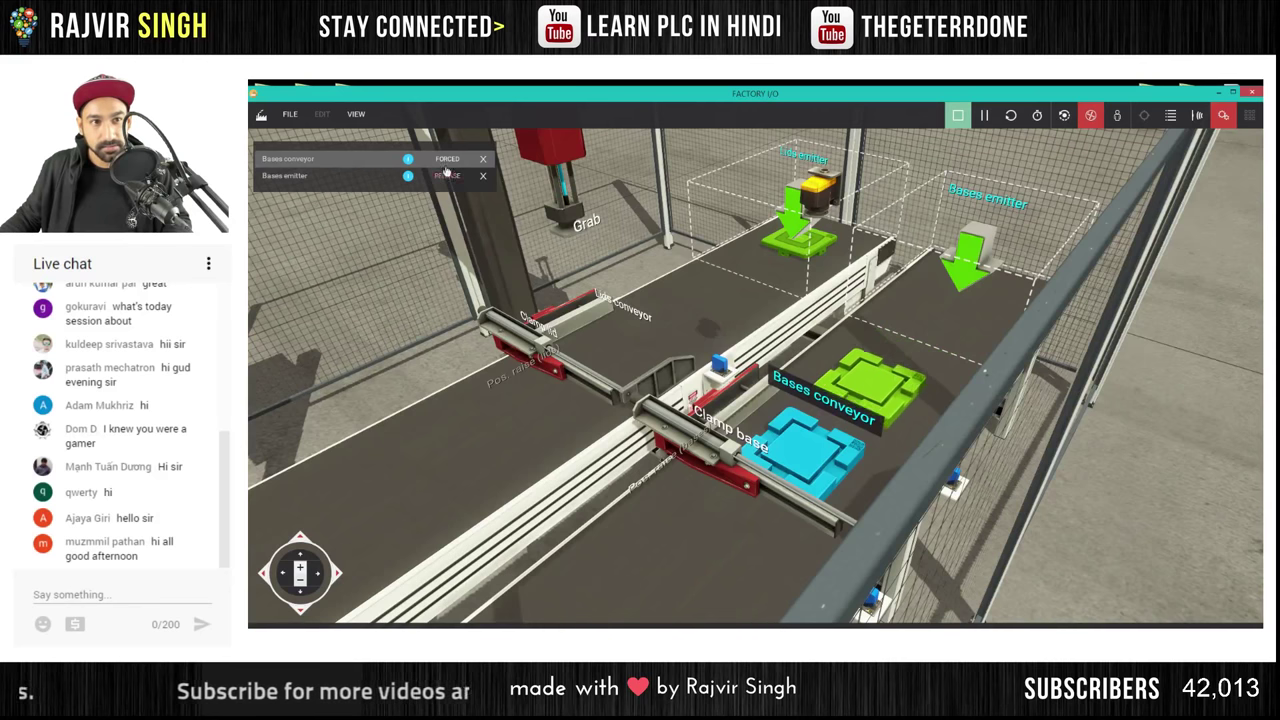
drag(860, 402, 930, 214)
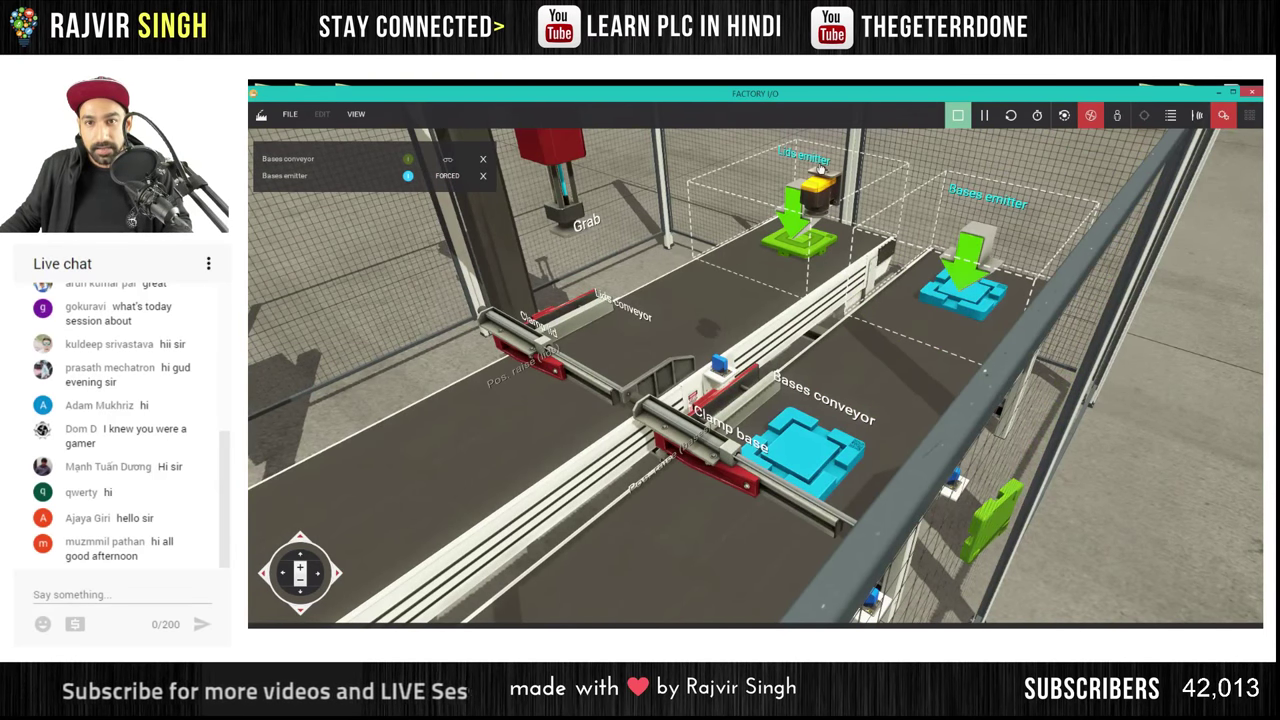
Show the sensor tags in the scene and pin the Vision Sensor 1 tag for monitoring
middle_drag(843, 195, 862, 335)
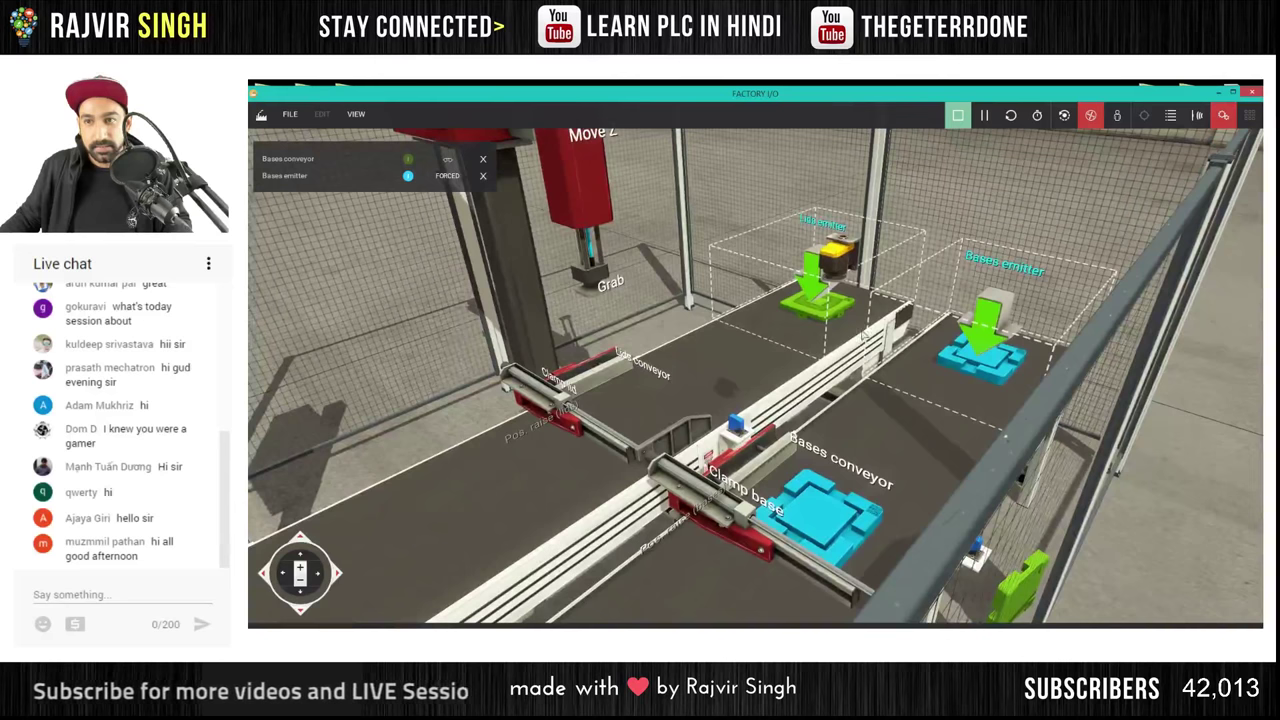
click(1190, 118)
click(874, 214)
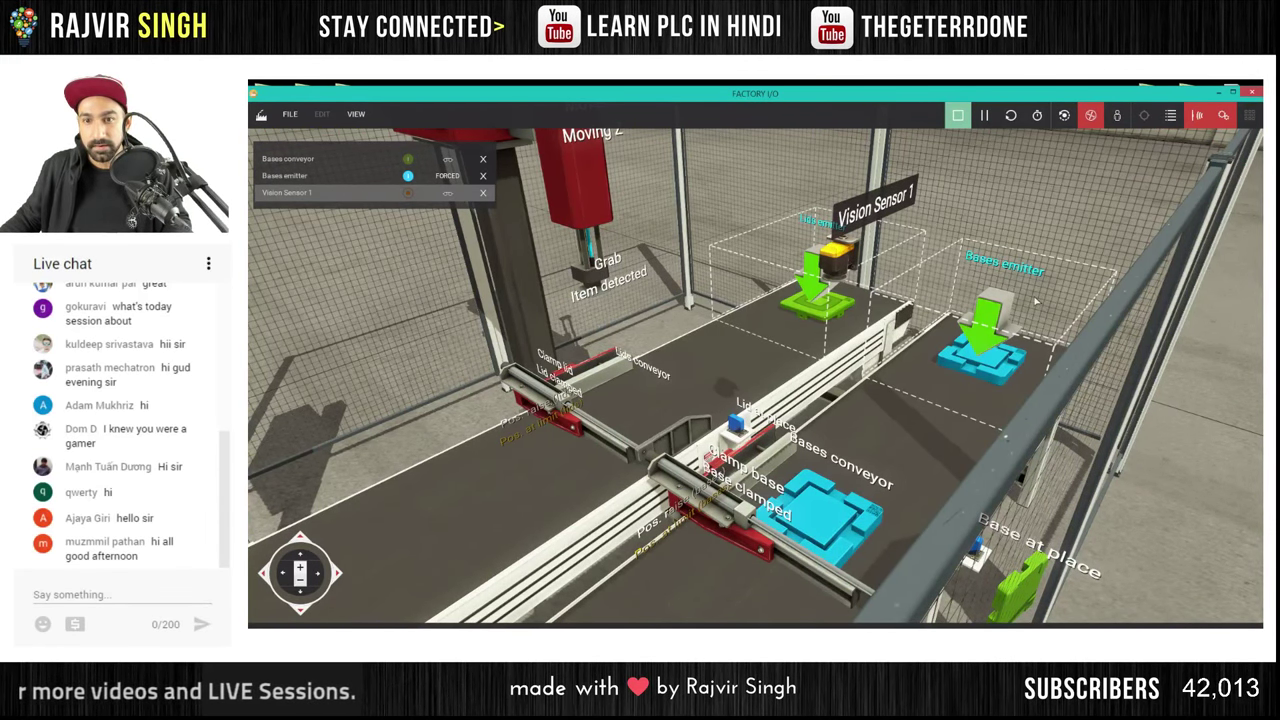
Stop the simulation and select the vision sensor near the emitters
right_drag(886, 244, 837, 252)
click(958, 115)
click(837, 251)
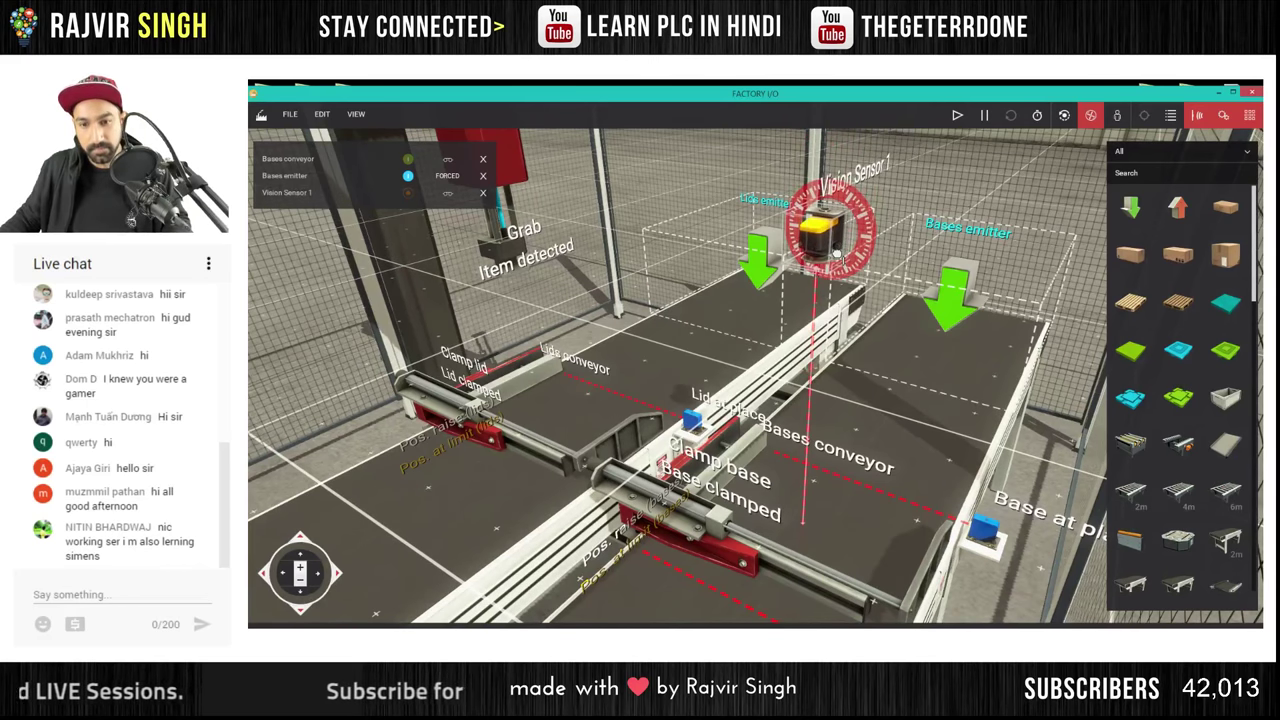
Restart the simulation and force the Bases conveyor on and off to test Vision Sensor 1 with the passing bases
click(956, 116)
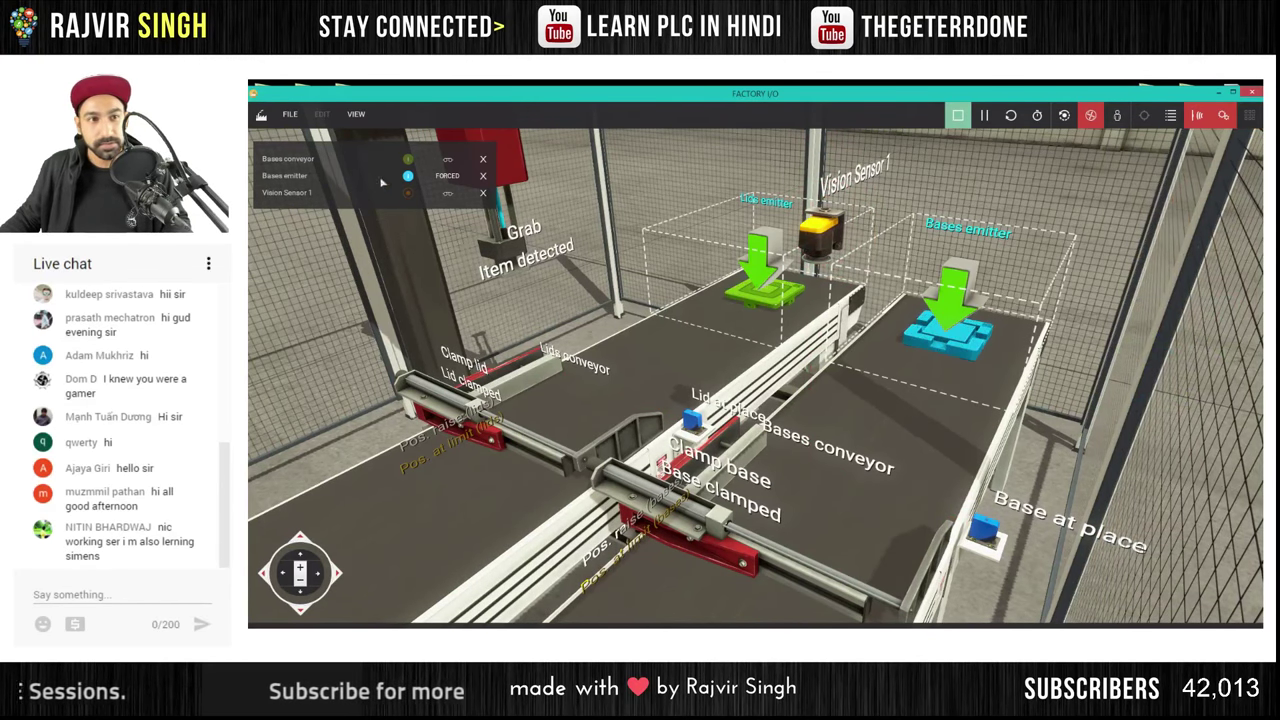
click(409, 160)
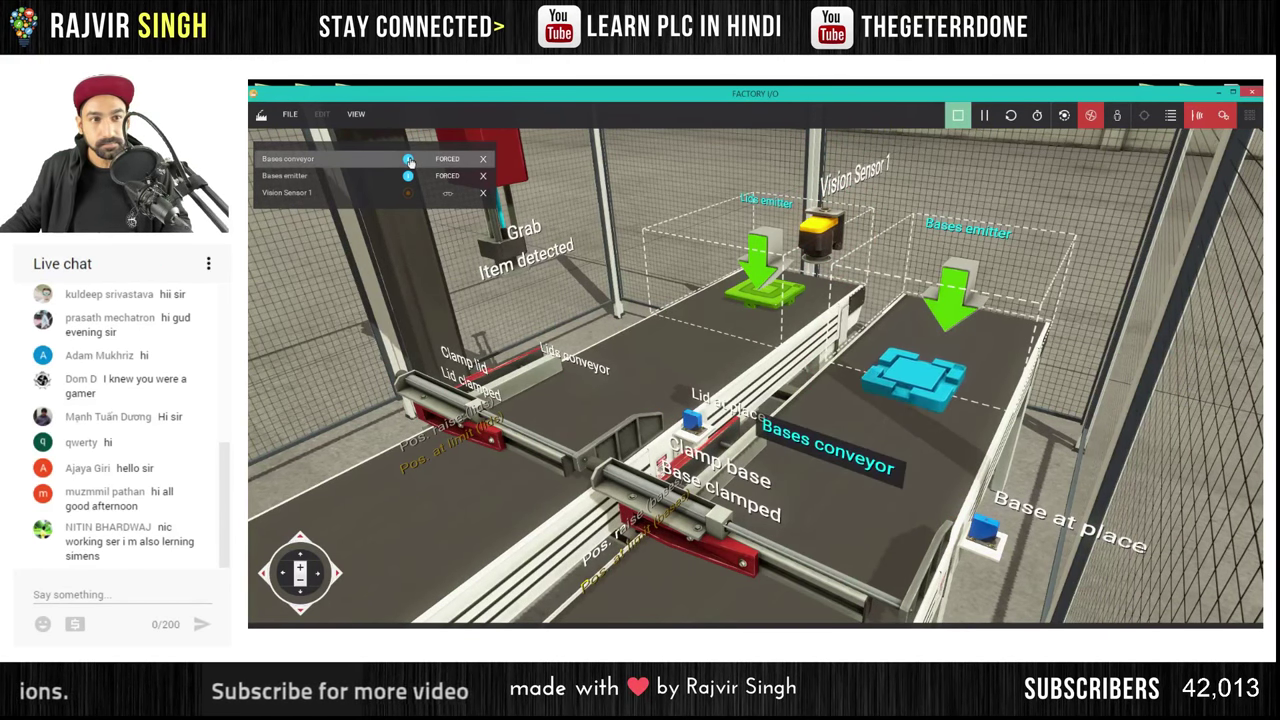
click(409, 160)
right_drag(923, 178, 916, 240)
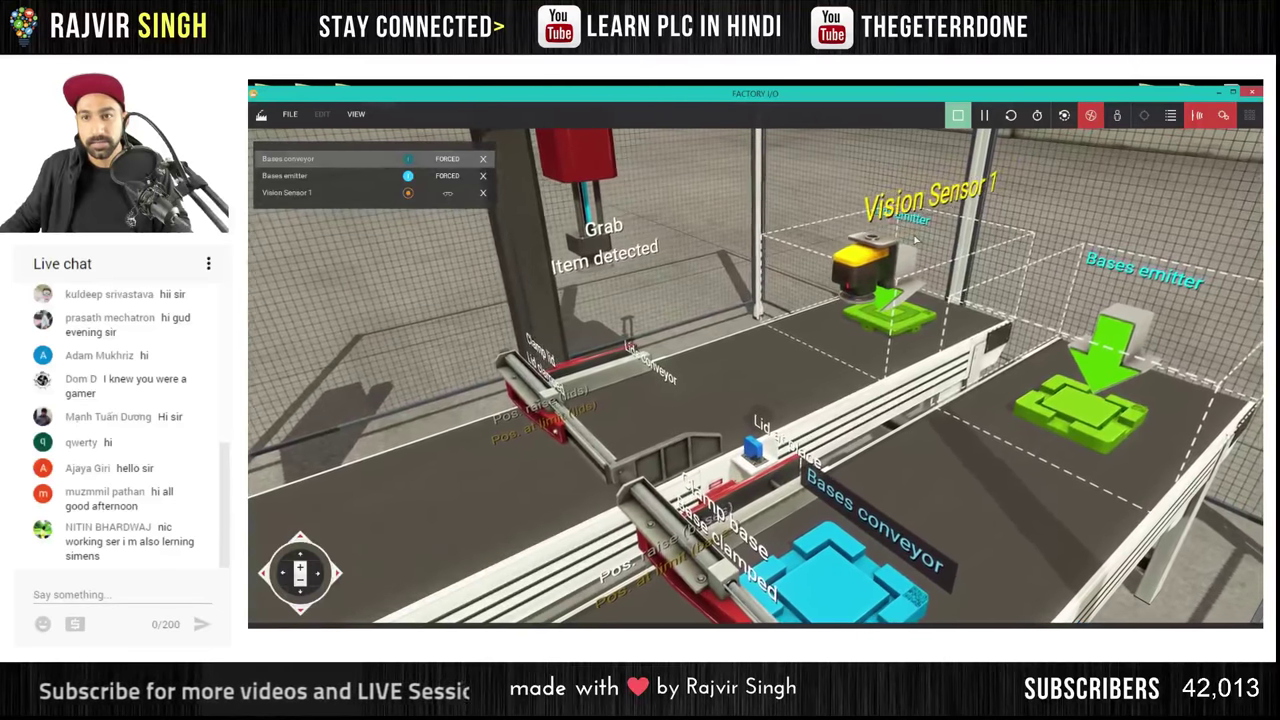
Stop the simulation and examine the detection options in the vision sensor's configuration
click(957, 115)
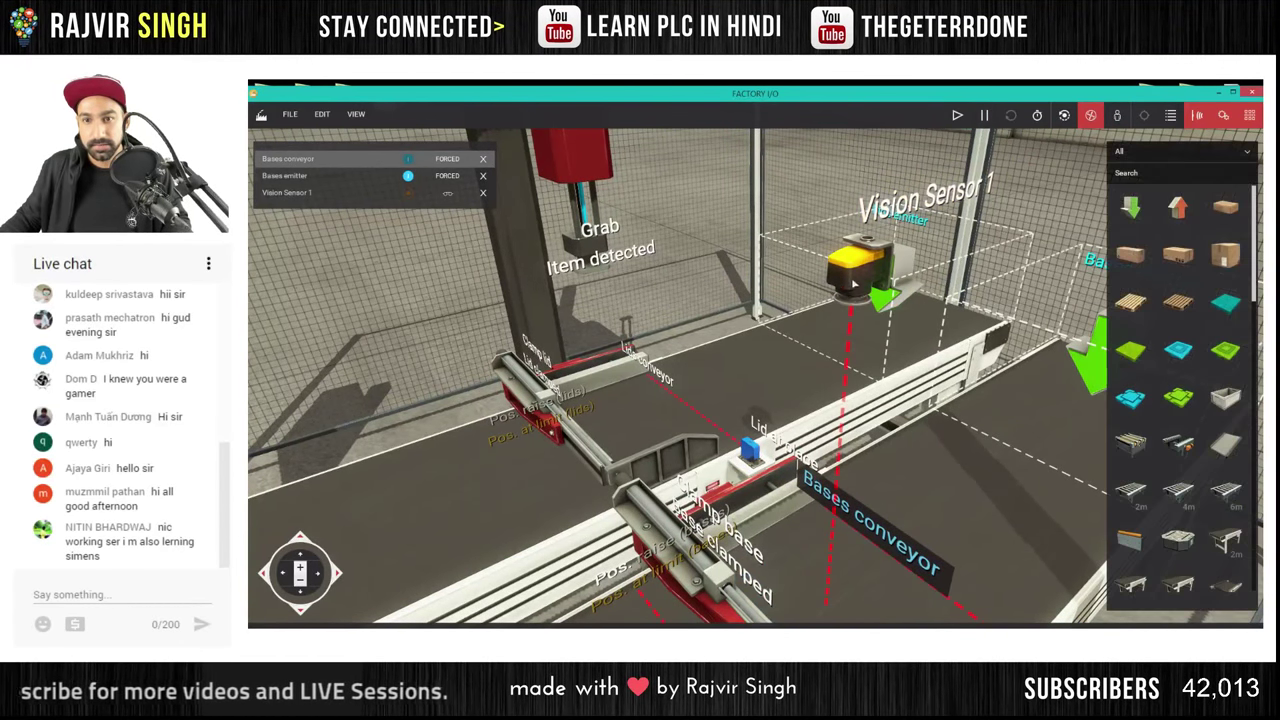
scroll(953, 212, down, 8)
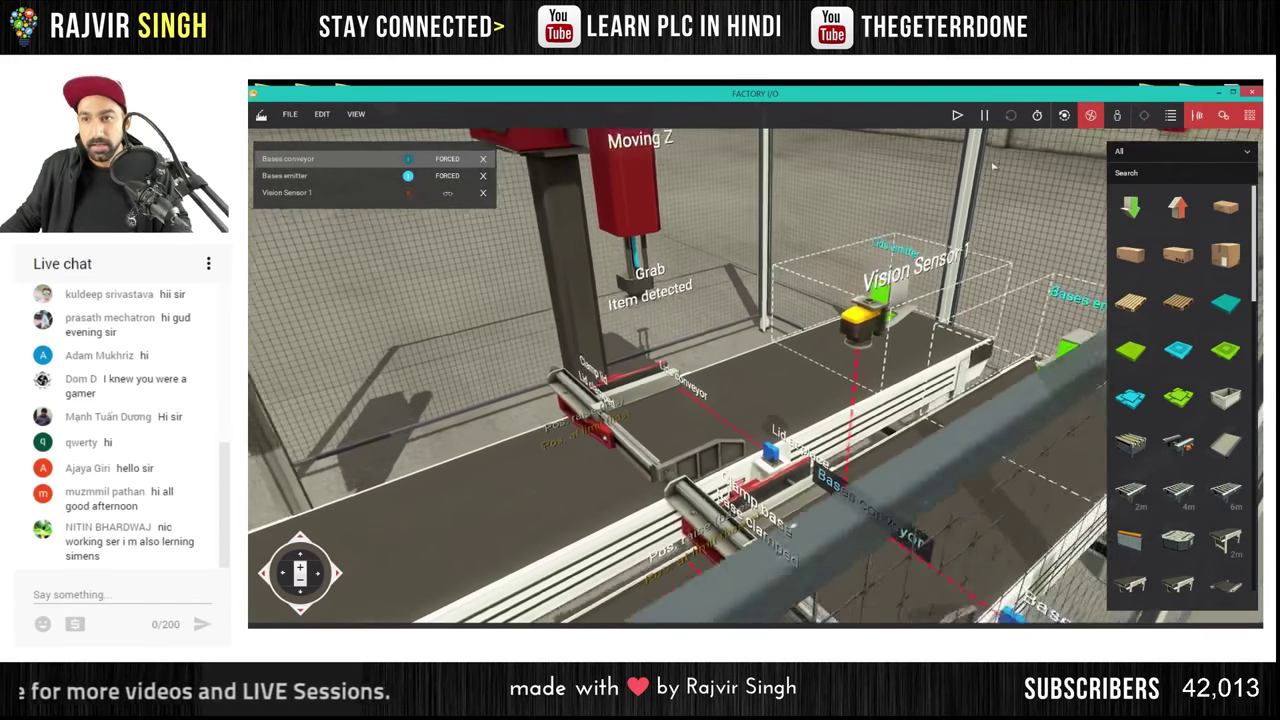
right_drag(953, 212, 1030, 212)
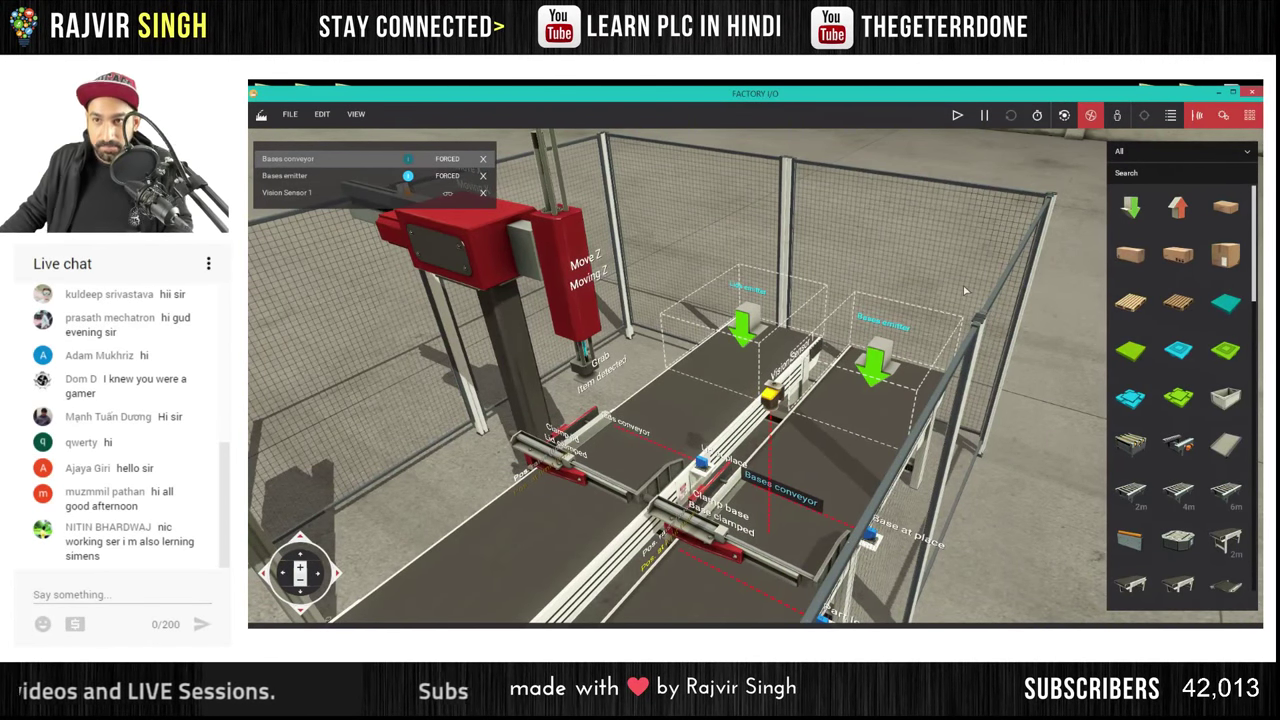
click(1092, 116)
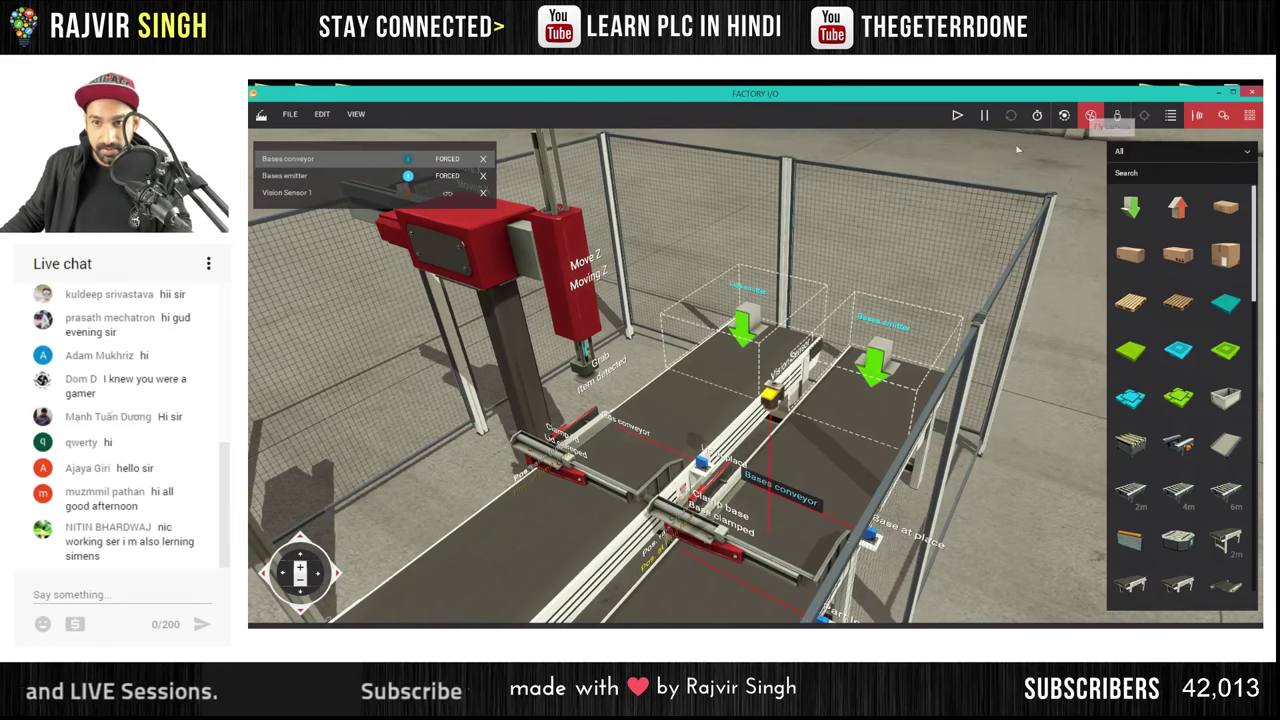
scroll(770, 398, up, 5)
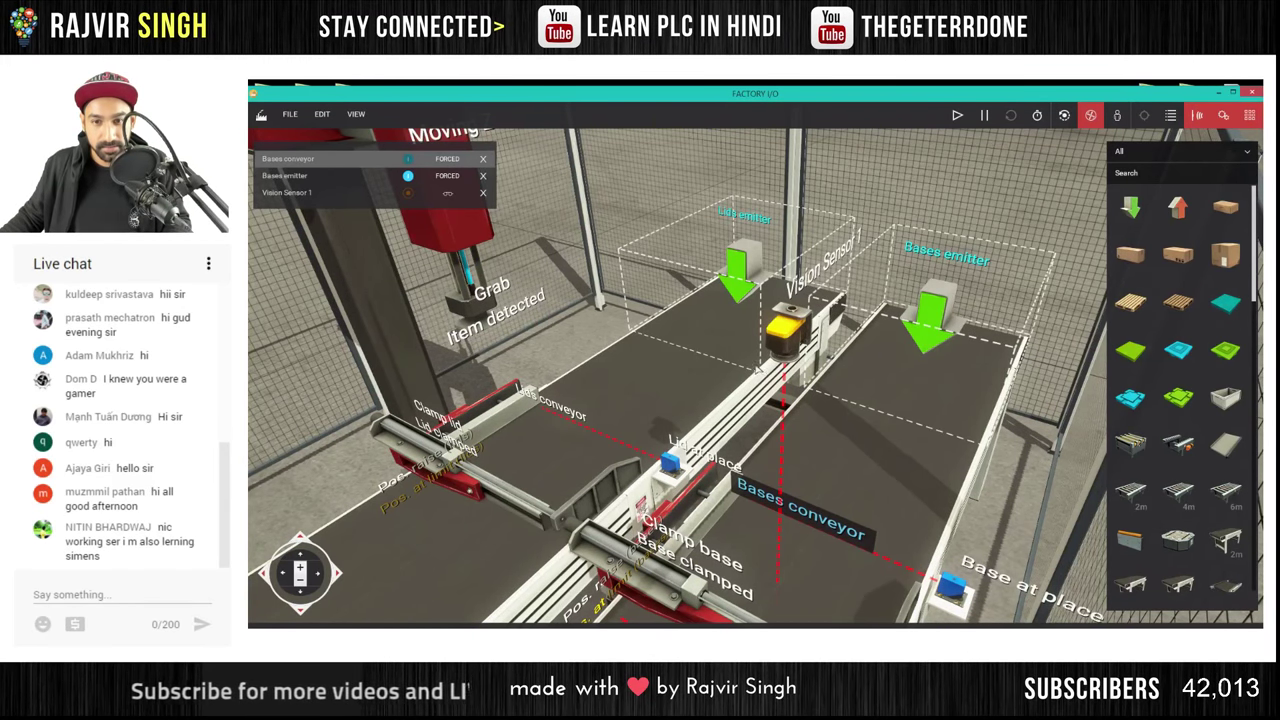
click(1065, 120)
right_click(787, 325)
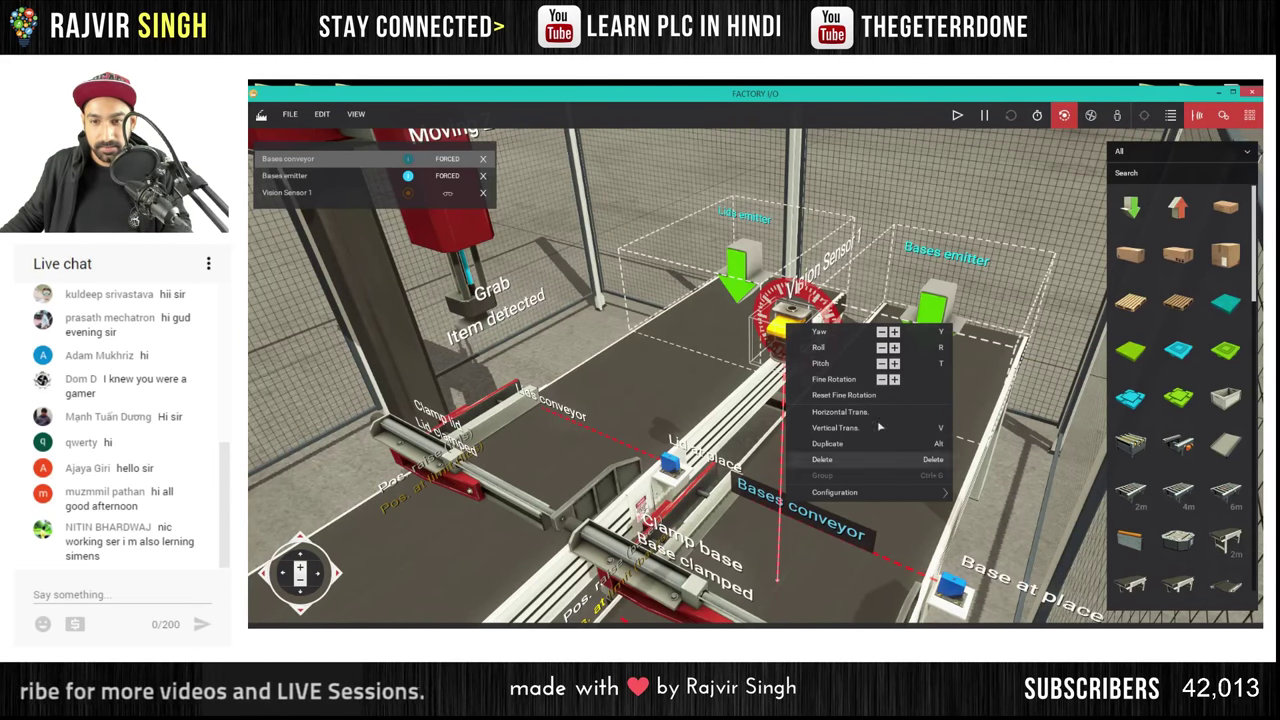
mouse_move(912, 494)
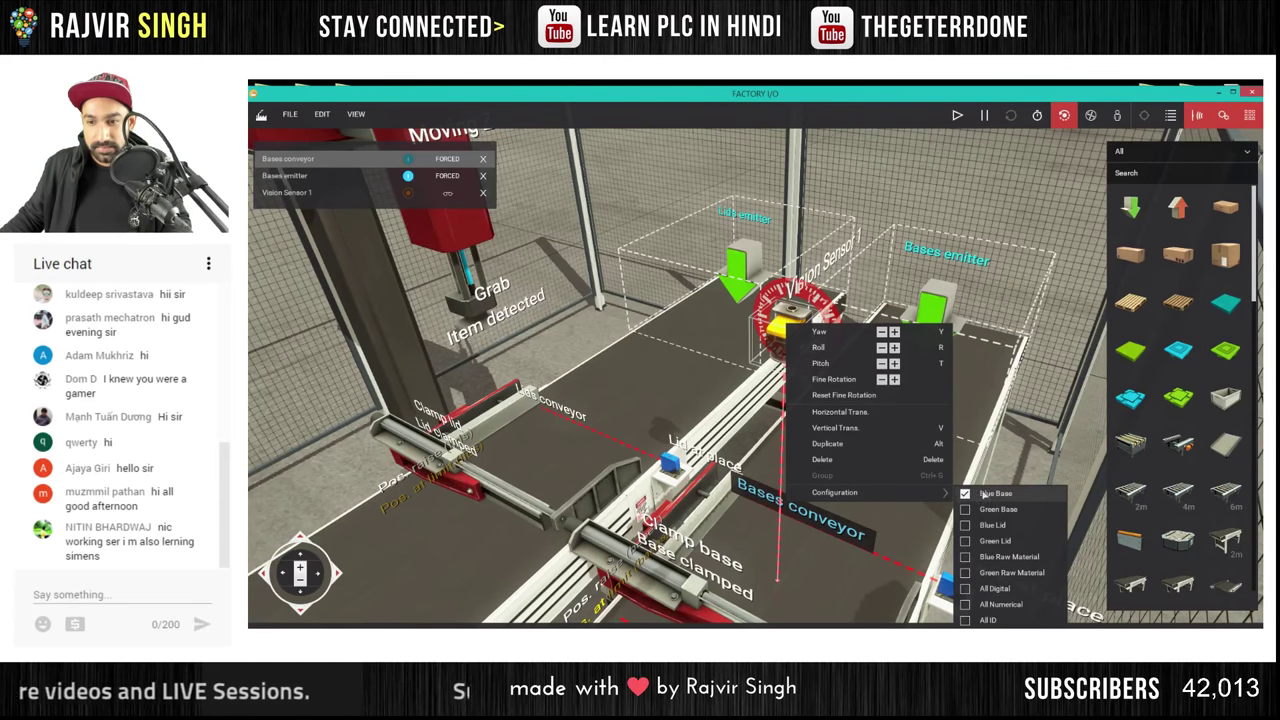
click(980, 445)
Set the vision sensor's configuration to All ID
middle_drag(880, 490, 822, 299)
right_drag(821, 298, 910, 190)
right_click(925, 170)
mouse_move(1000, 316)
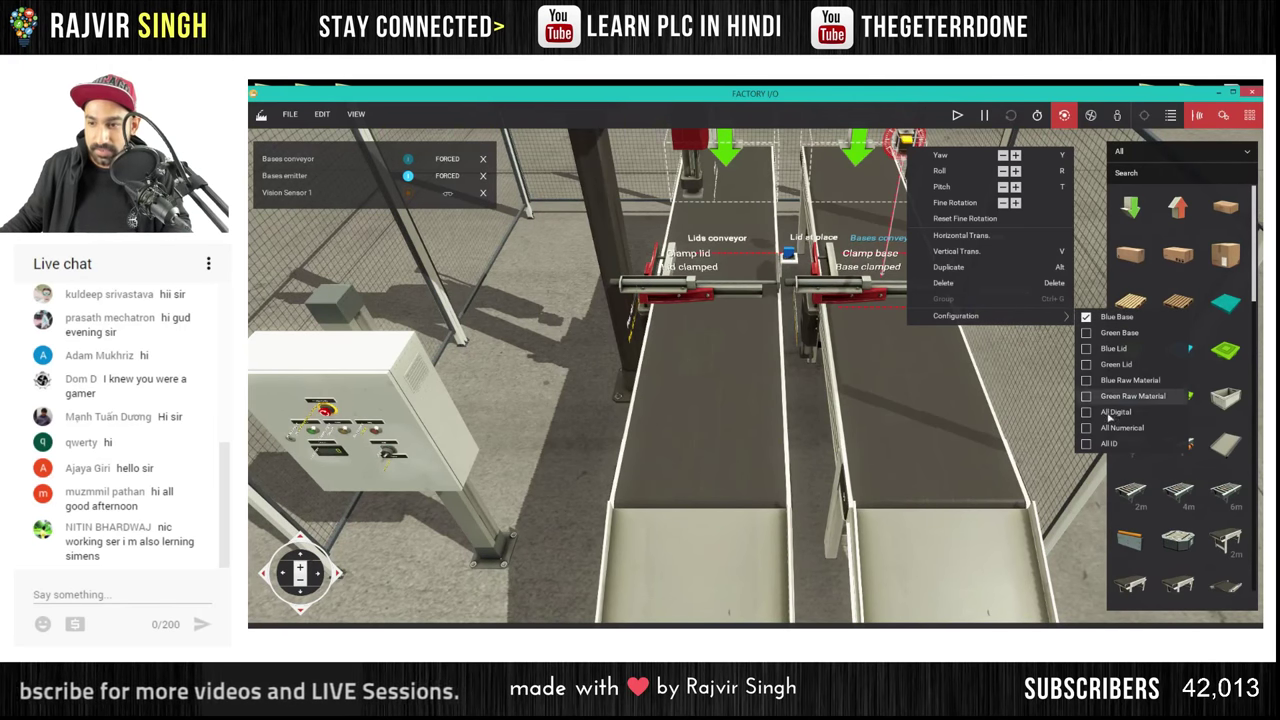
click(1089, 447)
click(1046, 423)
key(d)
right_drag(1022, 355, 1054, 158)
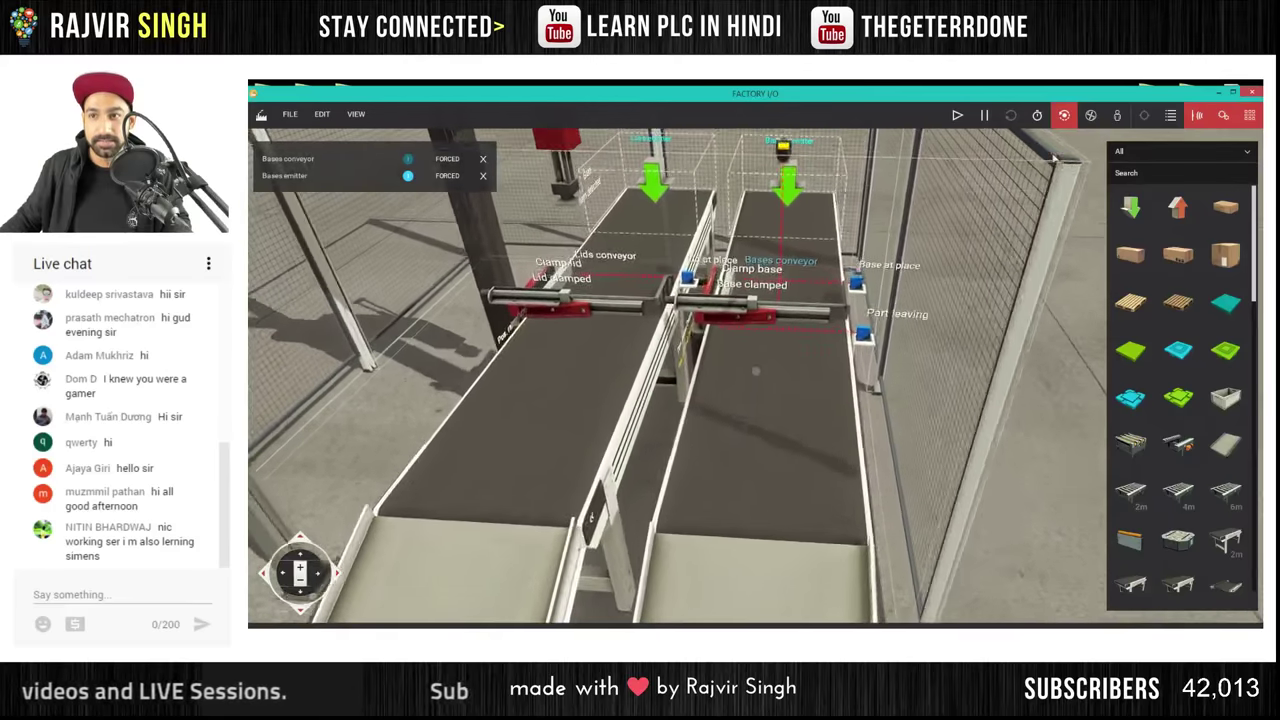
Restart the simulation with the fly camera on the vision sensor and both emitters
click(1086, 120)
right_drag(1040, 330, 960, 380)
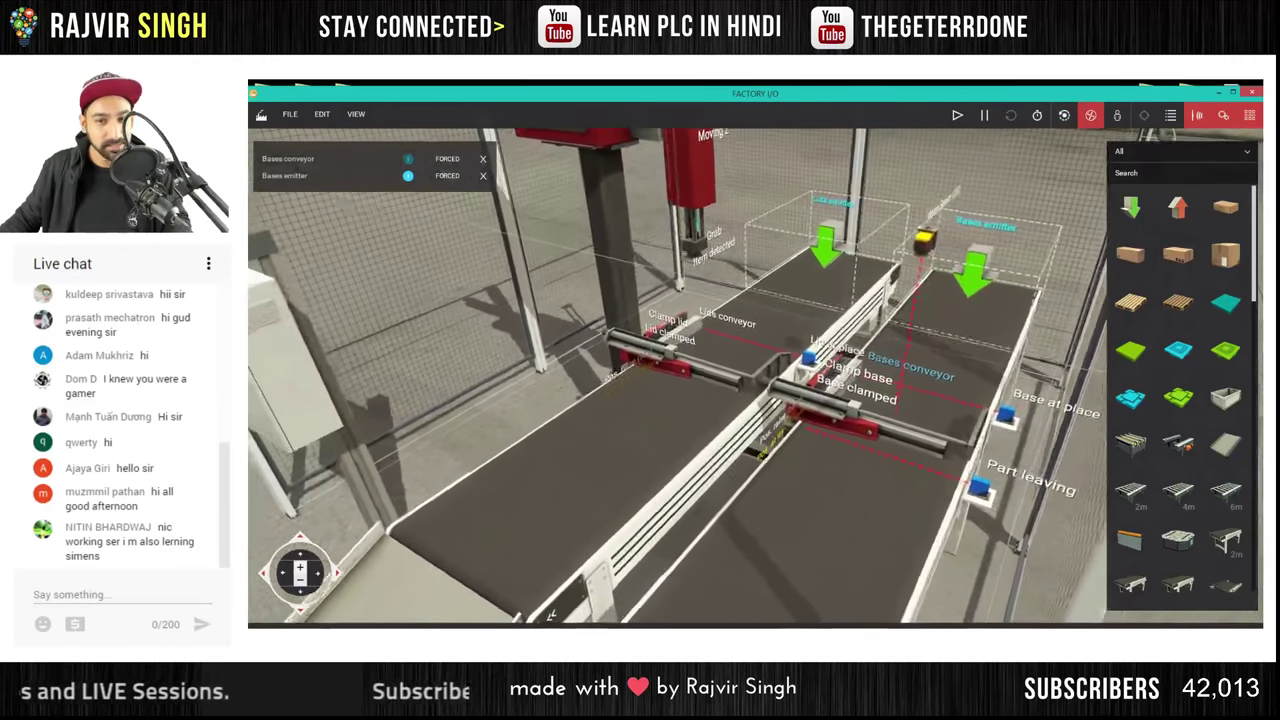
key(d)
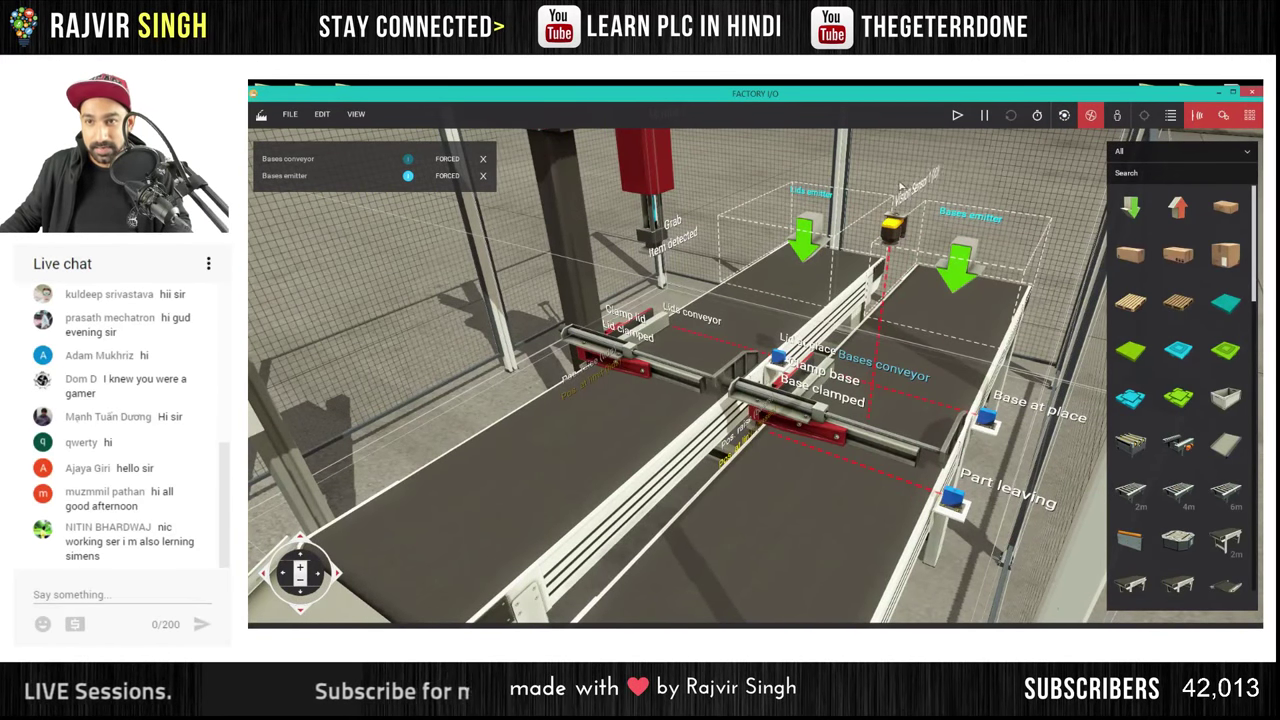
click(957, 115)
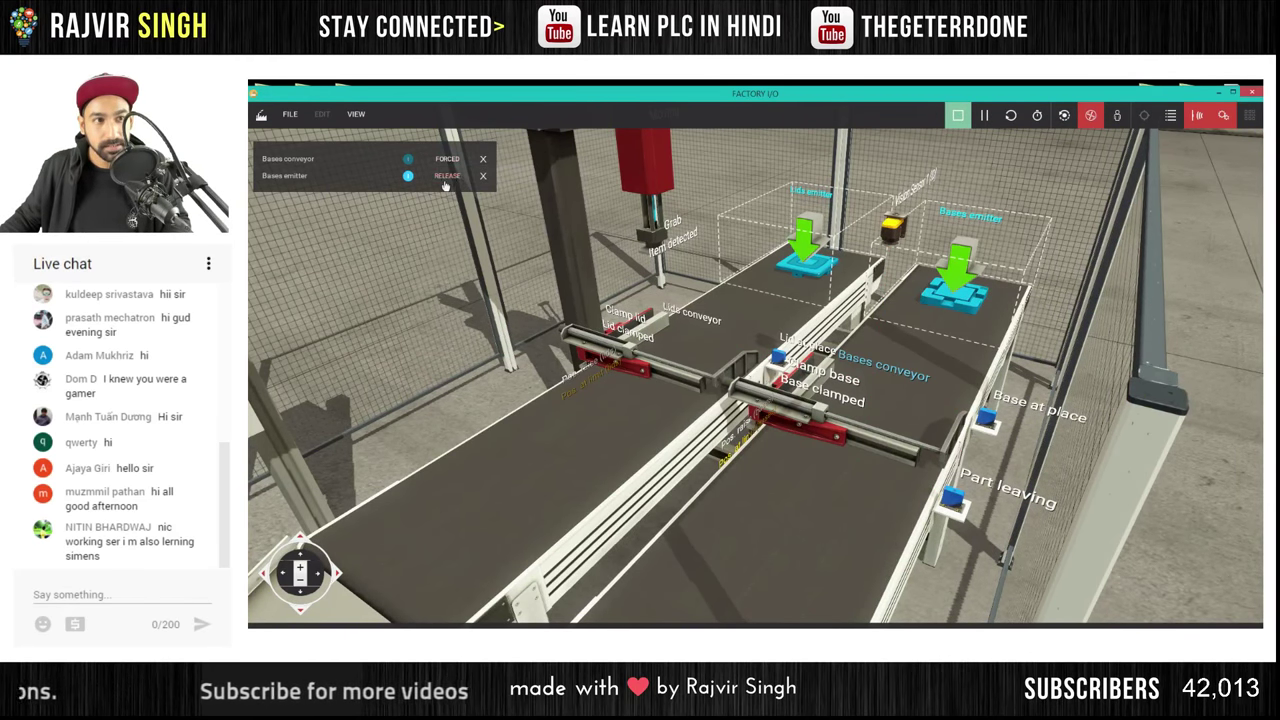
scroll(1006, 222, up, 3)
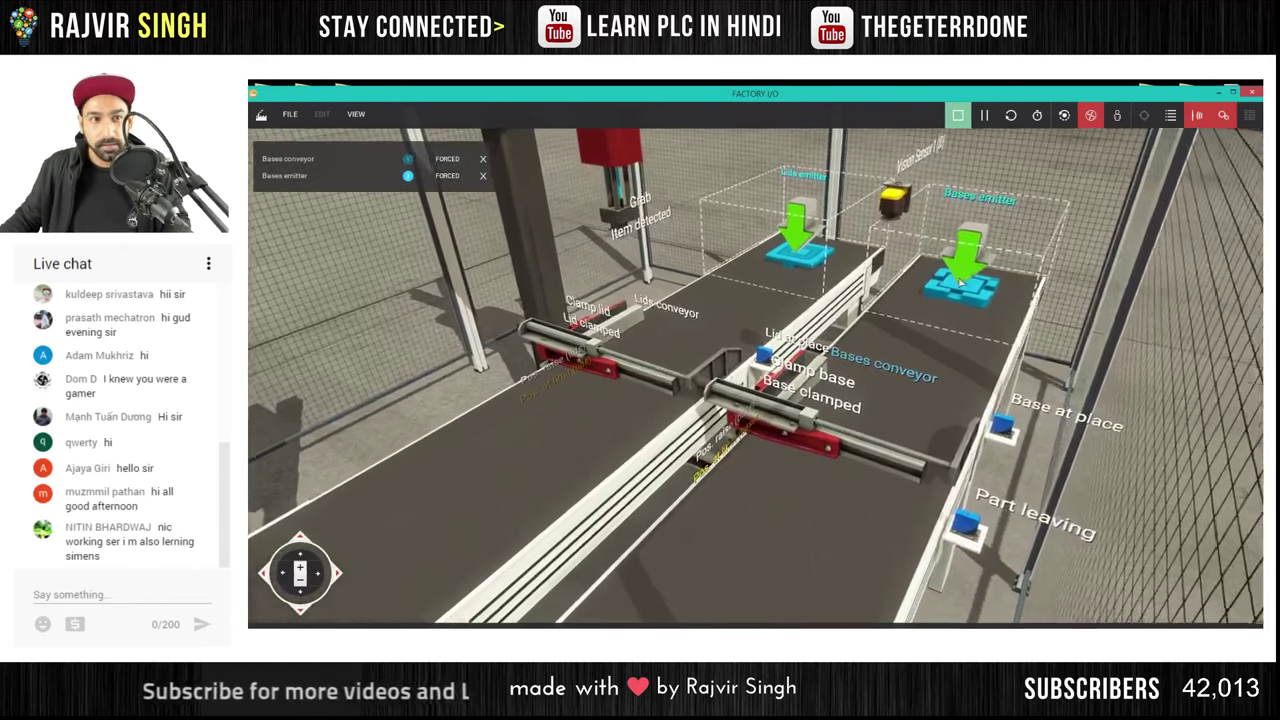